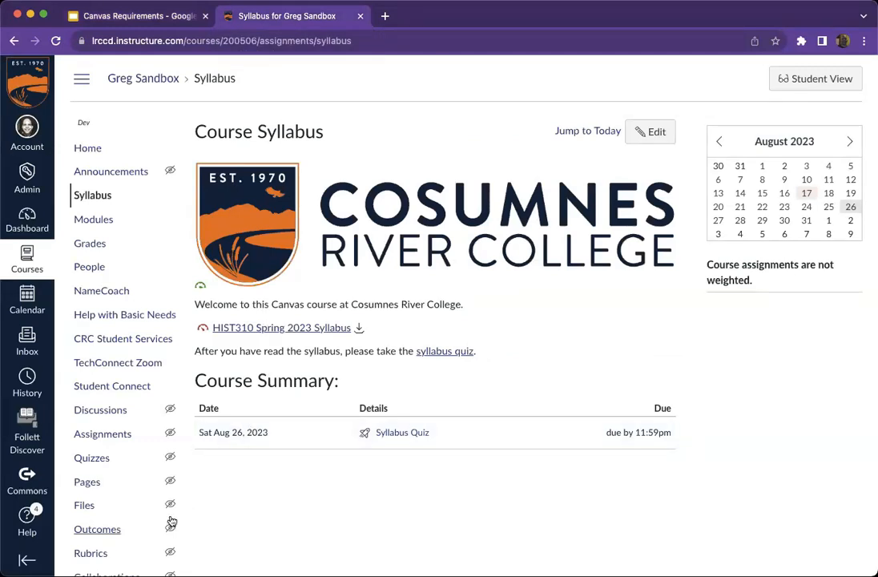
Open the course's Assignments page.
{"action": "scroll", "coordinate": [110, 463], "scroll_direction": "down", "scroll_amount": 3}
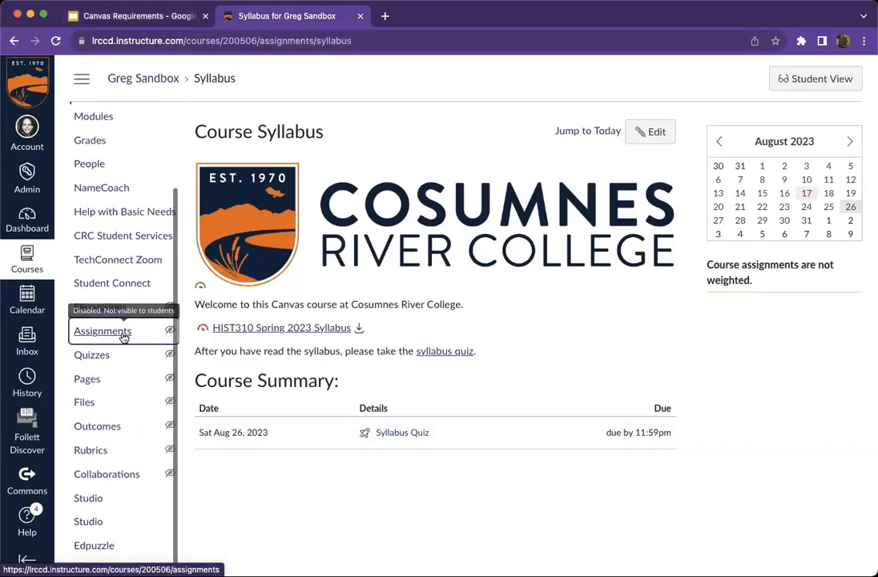
{"action": "left_click", "coordinate": [124, 337]}
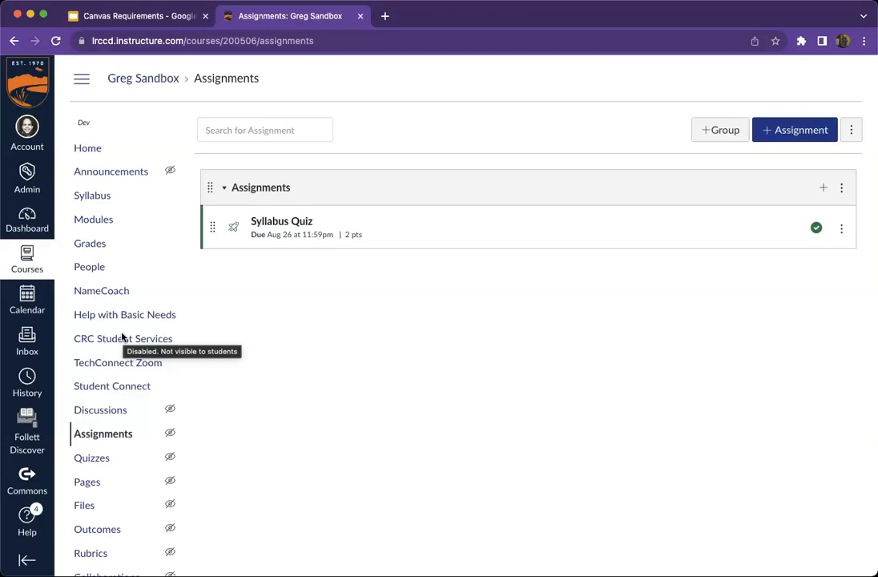
{"action": "left_click", "coordinate": [426, 296]}
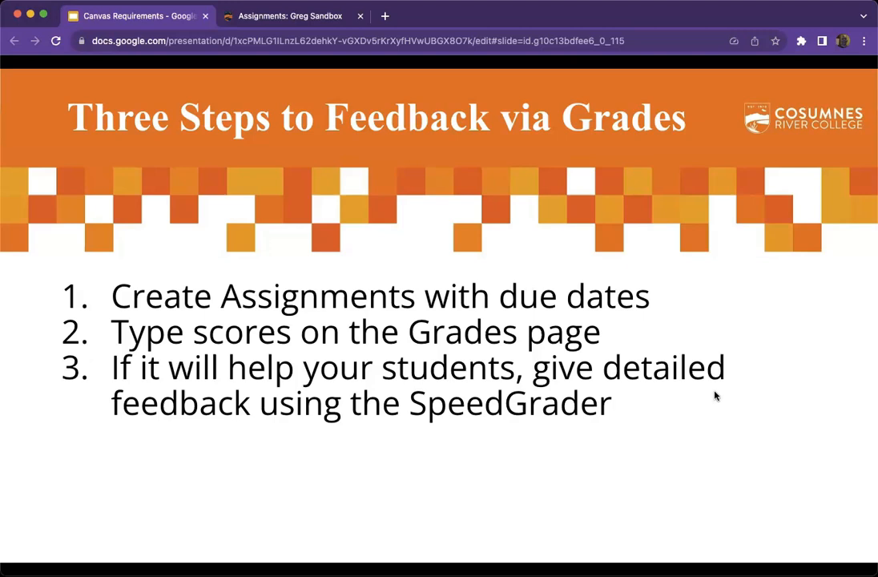
{"action": "key", "text": "ctrl+Tab"}
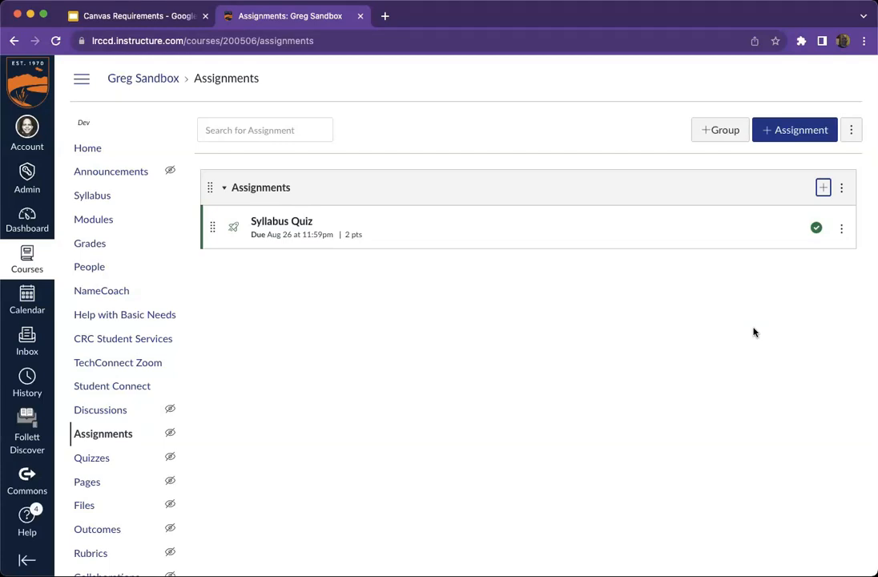
{"action": "left_click", "coordinate": [802, 130]}
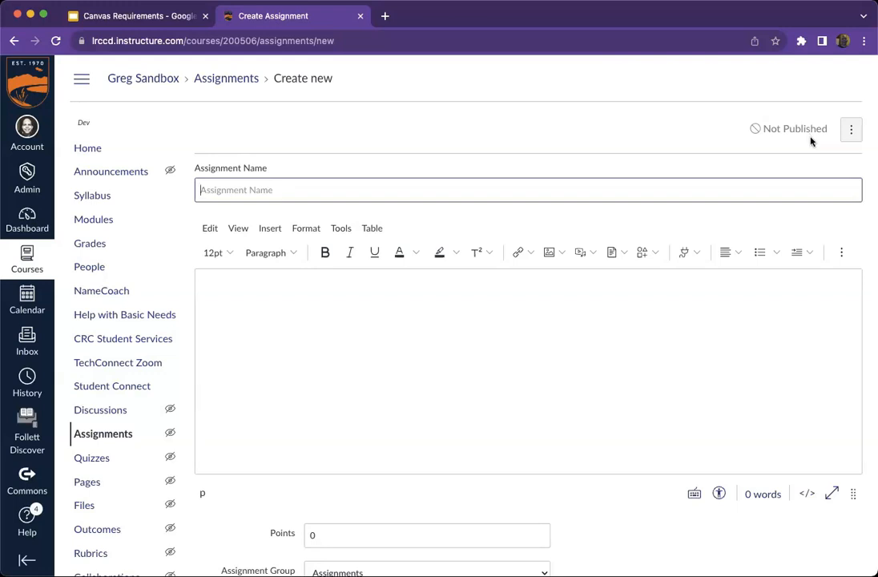
{"action": "scroll", "coordinate": [747, 372], "scroll_direction": "down", "scroll_amount": 10}
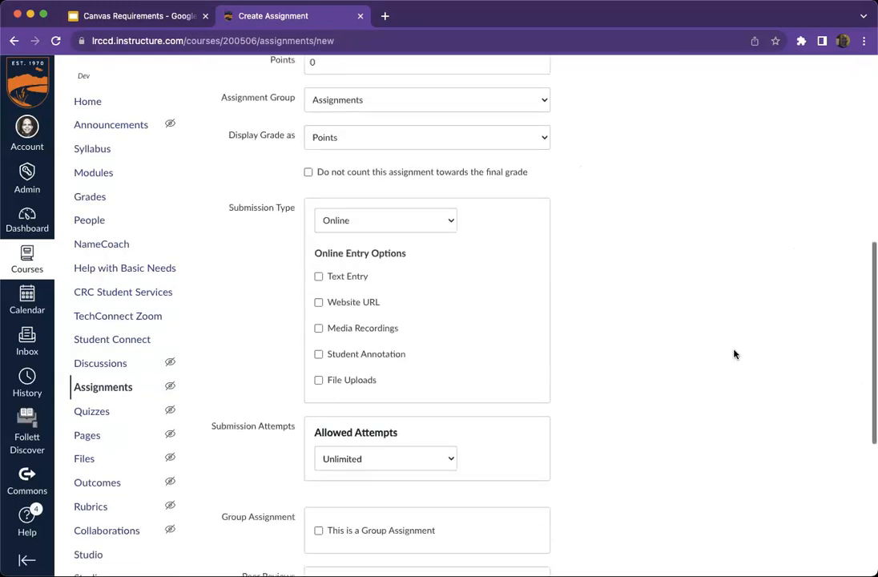
{"action": "scroll", "coordinate": [837, 549], "scroll_direction": "down", "scroll_amount": 1}
{"action": "left_click", "coordinate": [684, 539]}
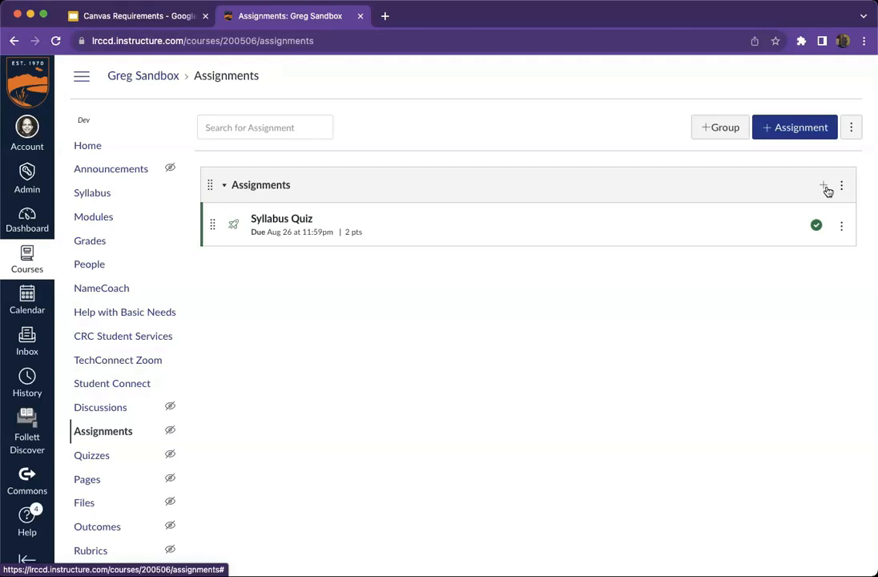
Add an assignment named "Exam 1" to the Assignments group, due September 6 at 4pm, worth 50 points, and save and publish it.
{"action": "left_click", "coordinate": [826, 187]}
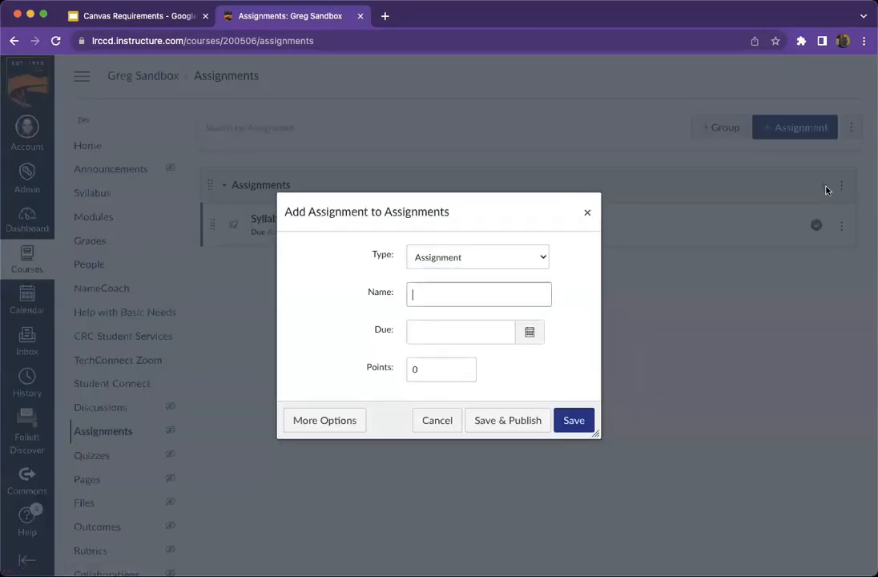
{"action": "type", "text": "Exam 1"}
{"action": "key", "text": "Tab"}
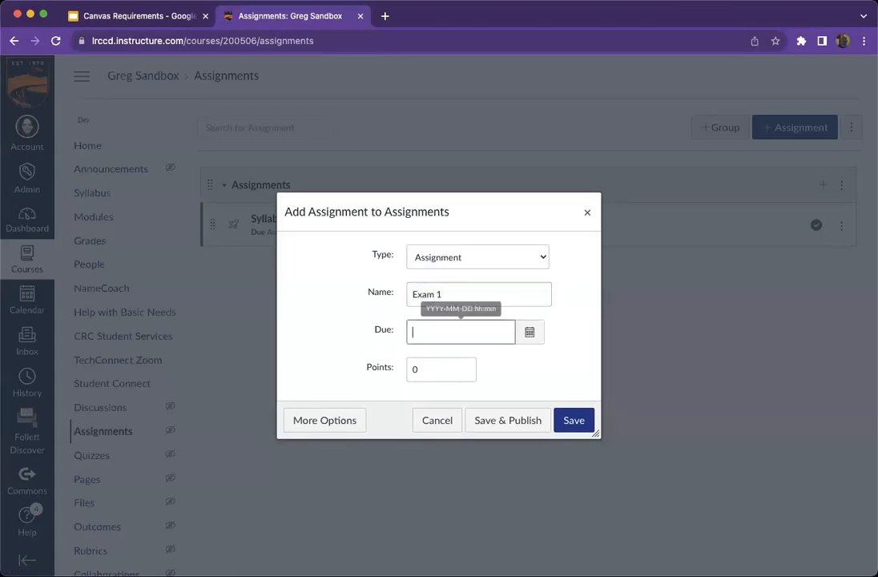
{"action": "type", "text": "September 6"}
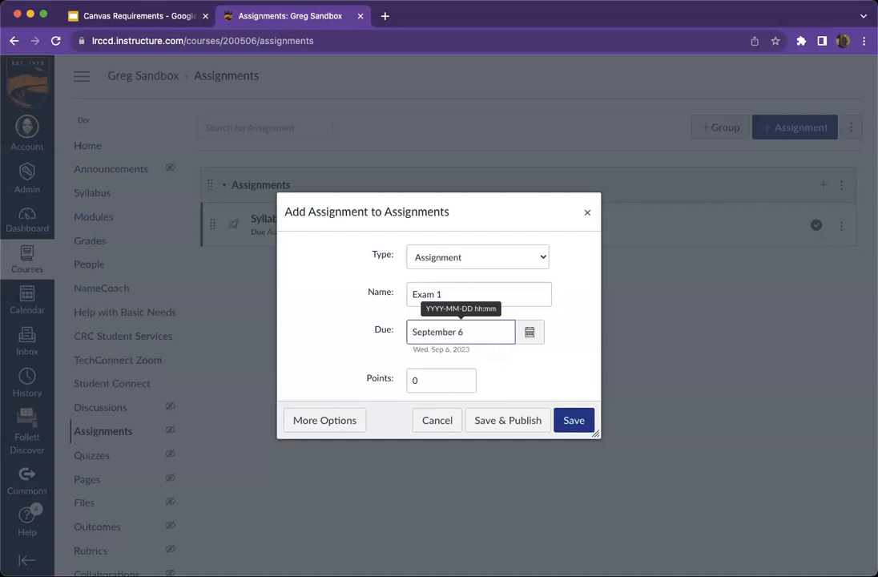
{"action": "type", "text": " 4pm"}
{"action": "key", "text": "Tab"}
{"action": "type", "text": "50"}
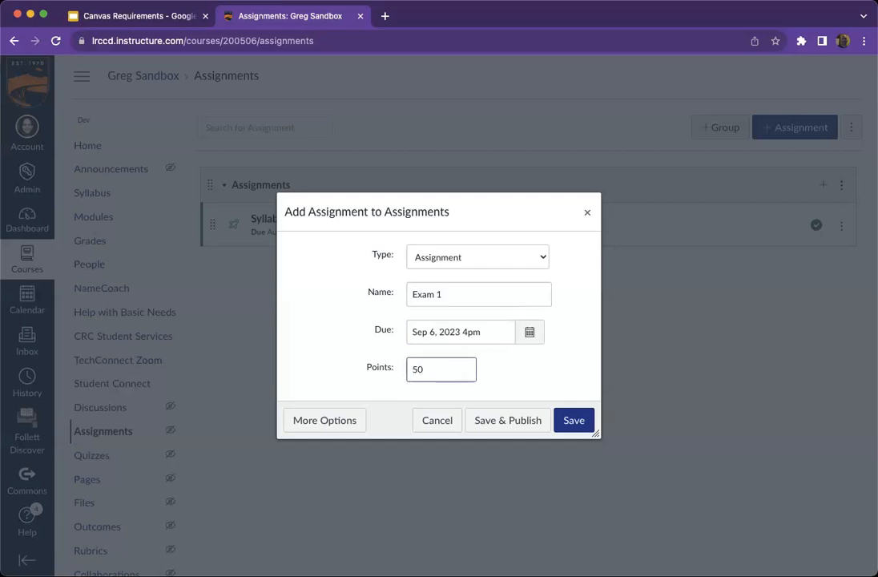
{"action": "key", "text": "Tab"}
{"action": "key", "text": "Tab"}
{"action": "key", "text": "Tab"}
{"action": "key", "text": "Return"}
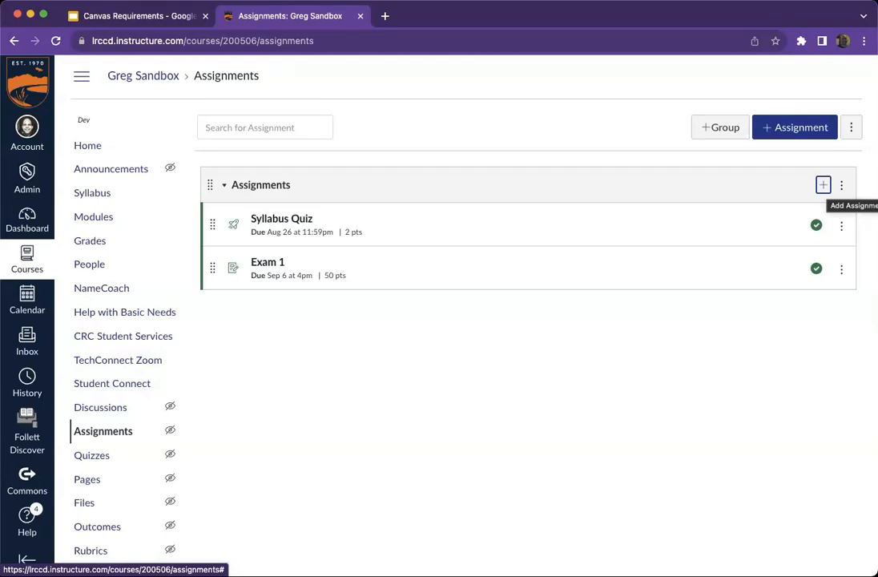
Add an assignment named "Paper 2" to the Assignments group, due October 5 at 10am, worth 75 points, and save it unpublished.
{"action": "left_click", "coordinate": [823, 185]}
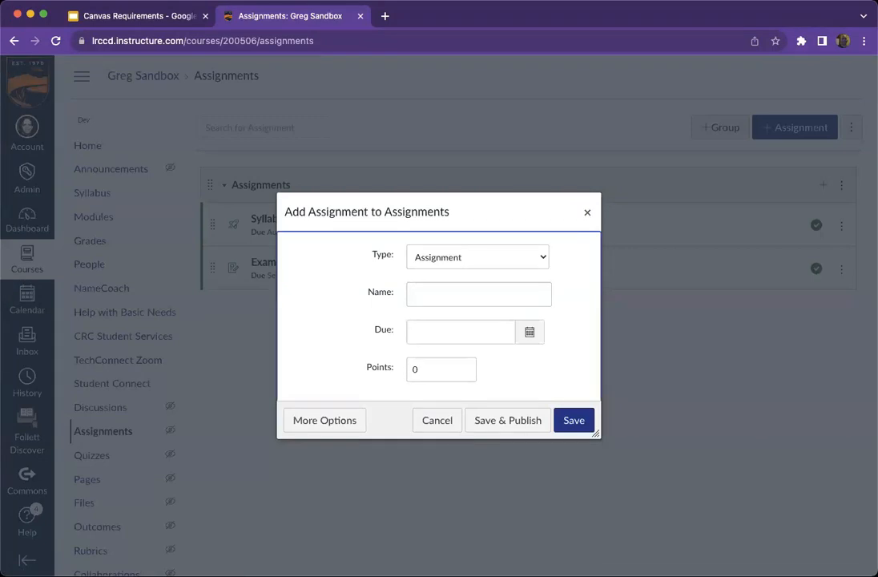
{"action": "type", "text": "Paper 2"}
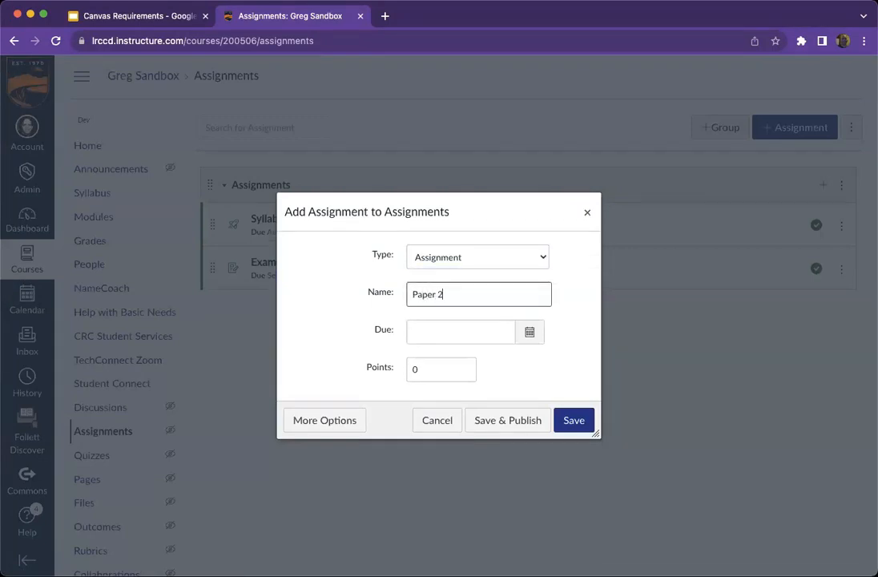
{"action": "key", "text": "Tab"}
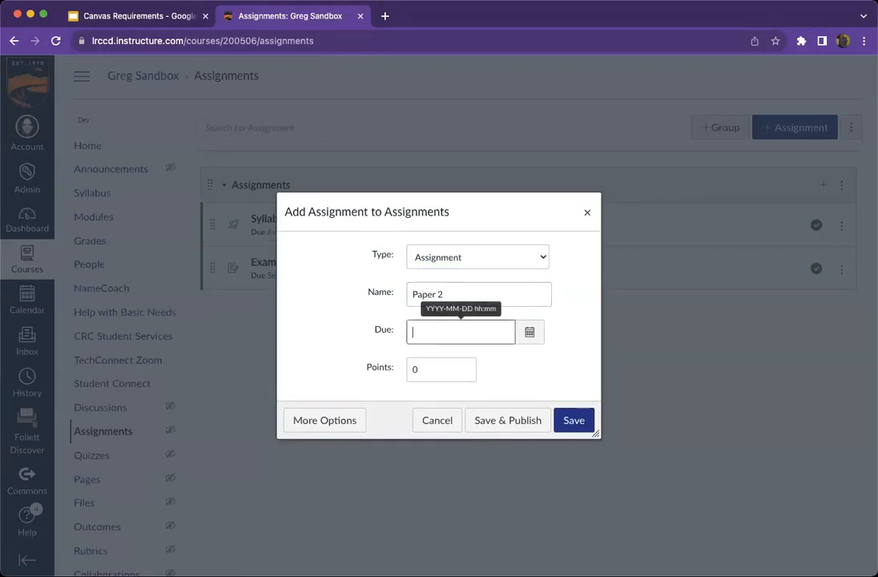
{"action": "type", "text": "October 5 "}
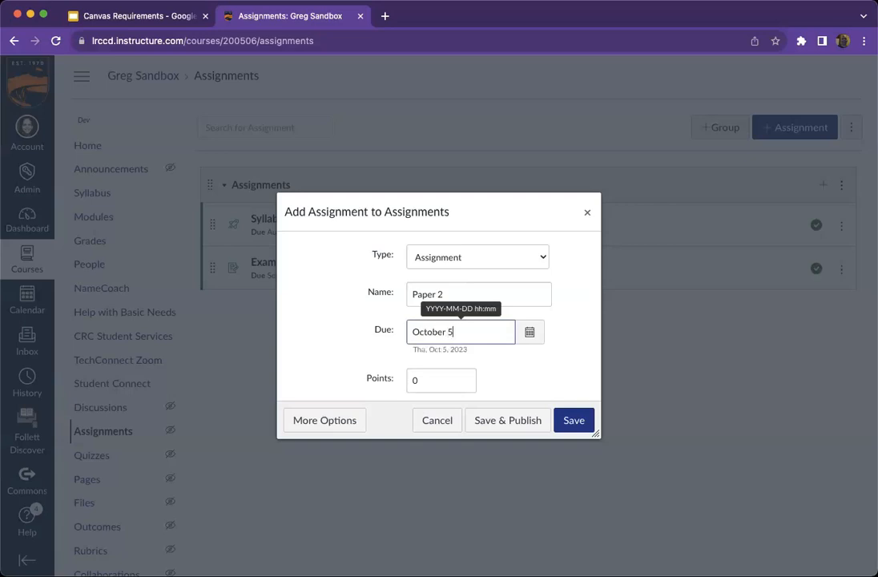
{"action": "type", "text": "10am"}
{"action": "key", "text": "Tab"}
{"action": "type", "text": "75"}
{"action": "key", "text": "Return"}
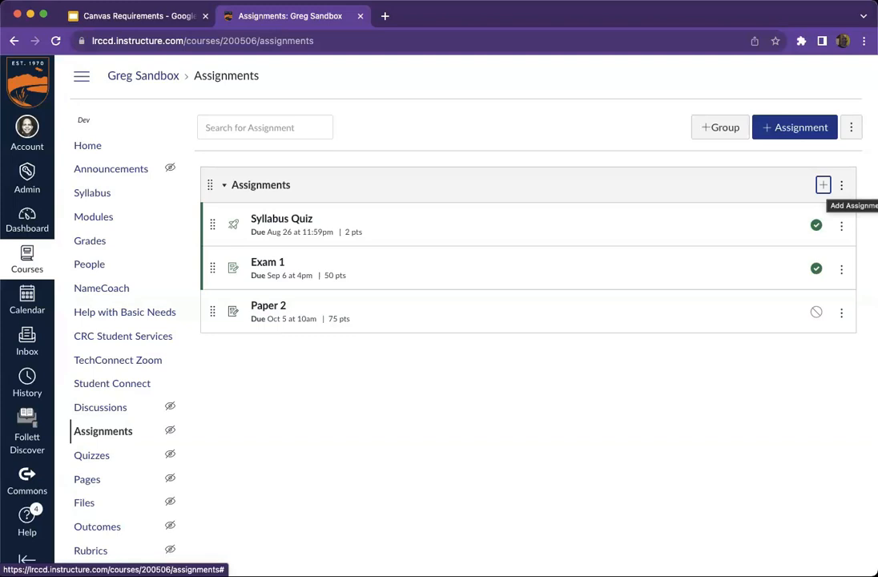
Add an assignment named "Lab Report 3" to the Assignments group, due November 6 at 9am, worth 25 points, and save it unpublished.
{"action": "key", "text": "Return"}
{"action": "key", "text": "Tab"}
{"action": "key", "text": "Tab"}
{"action": "type", "text": "Lab Report 3"}
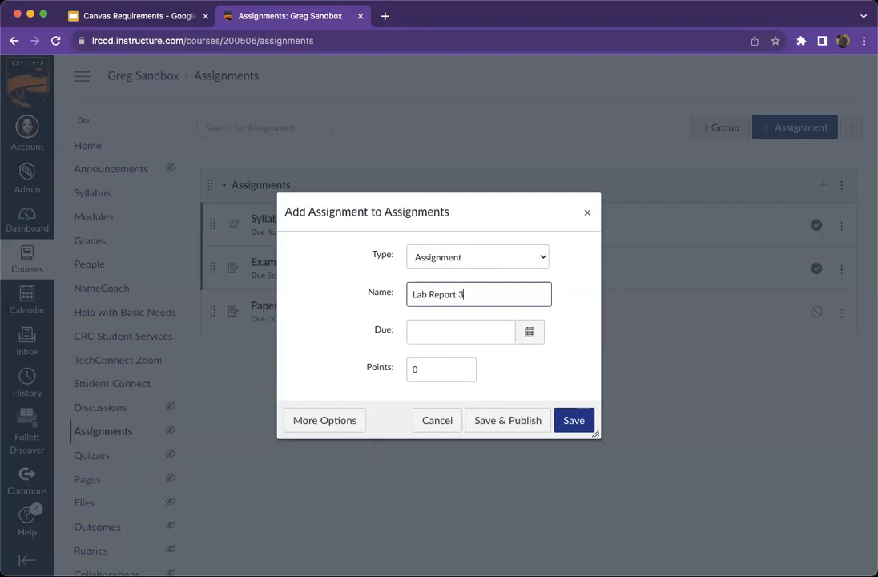
{"action": "key", "text": "Tab"}
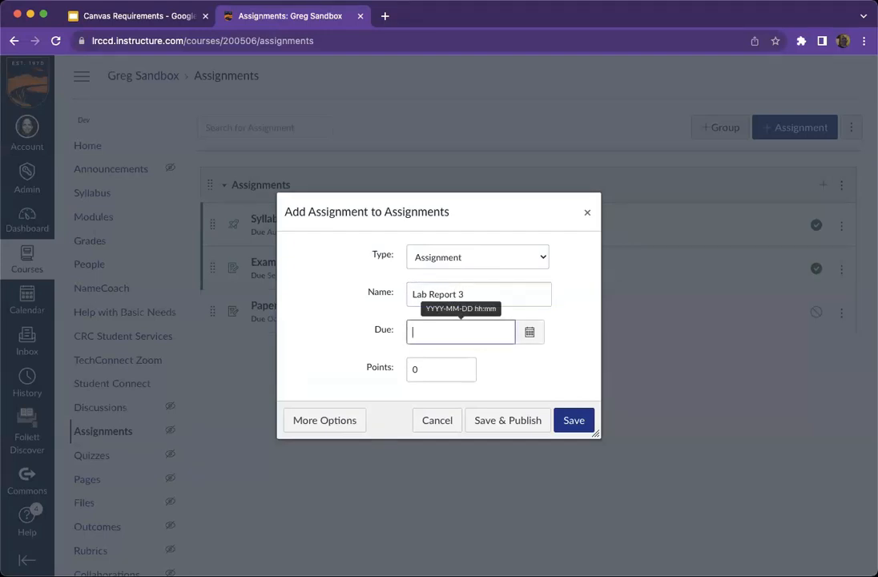
{"action": "type", "text": "nov 6 9am"}
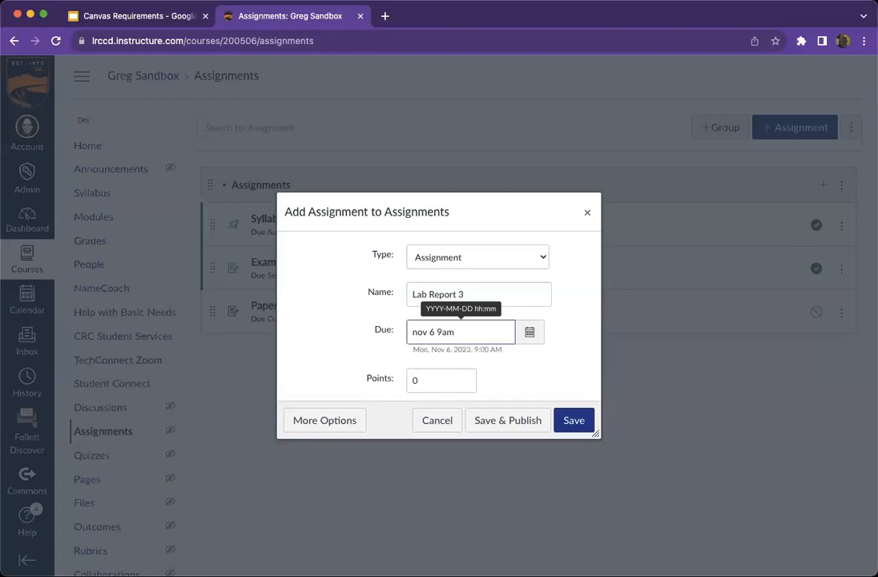
{"action": "key", "text": "Tab"}
{"action": "type", "text": "25"}
{"action": "key", "text": "Return"}
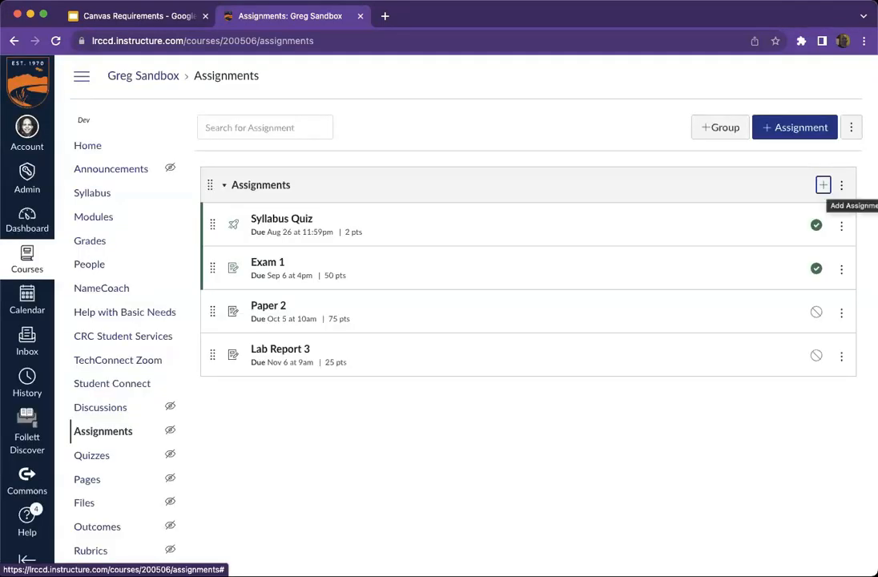
Add an assignment named "Participation" to the Assignments group, due December 7, worth 100 points, and save it unpublished.
{"action": "key", "text": "Return"}
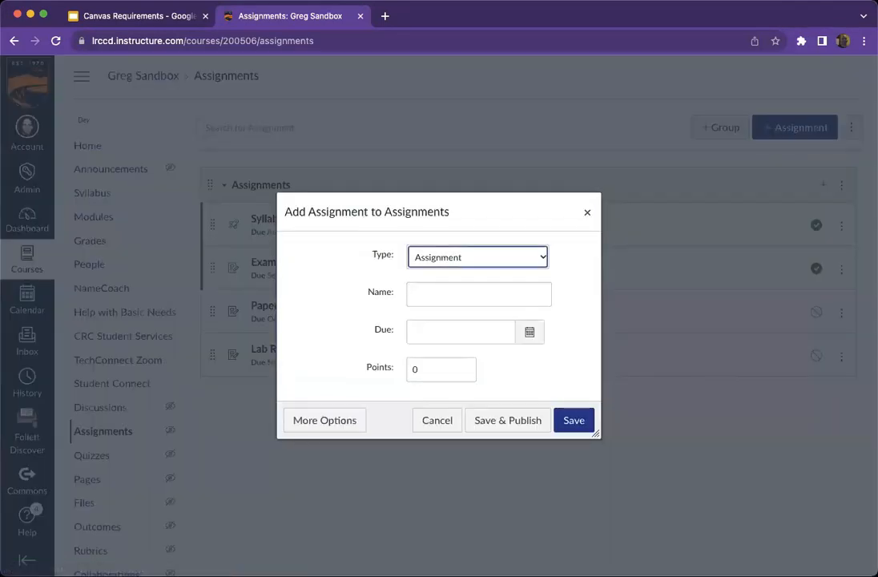
{"action": "key", "text": "Tab"}
{"action": "type", "text": "Partici"}
{"action": "type", "text": "n"}
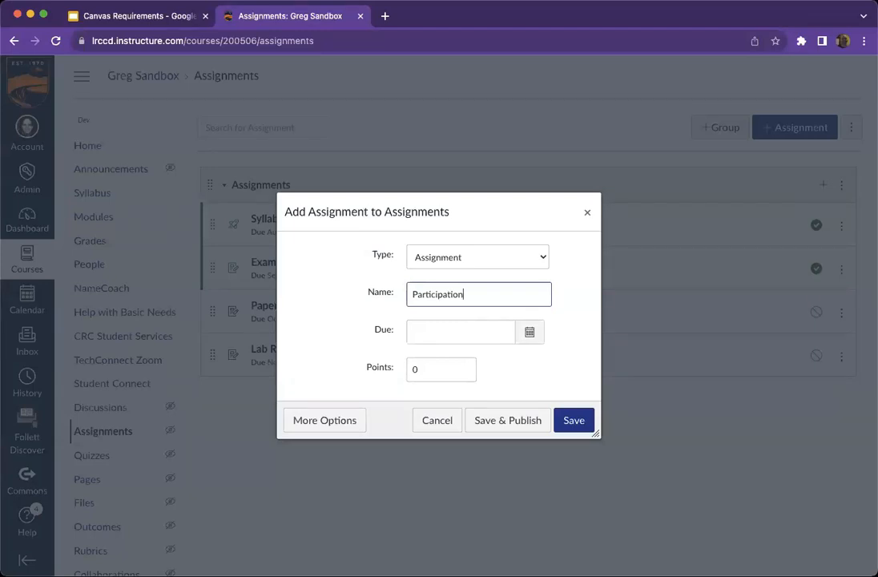
{"action": "key", "text": "Tab"}
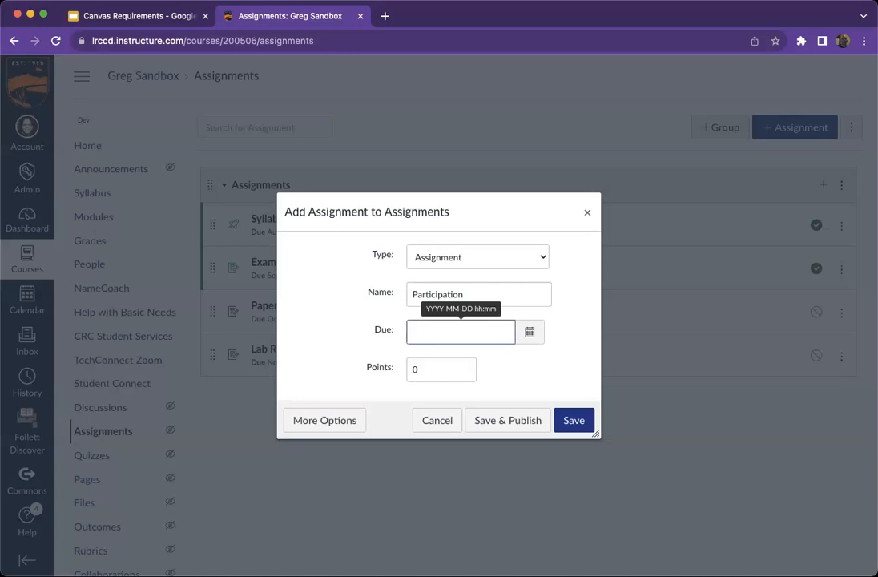
{"action": "type", "text": "December 7"}
{"action": "key", "text": "Tab"}
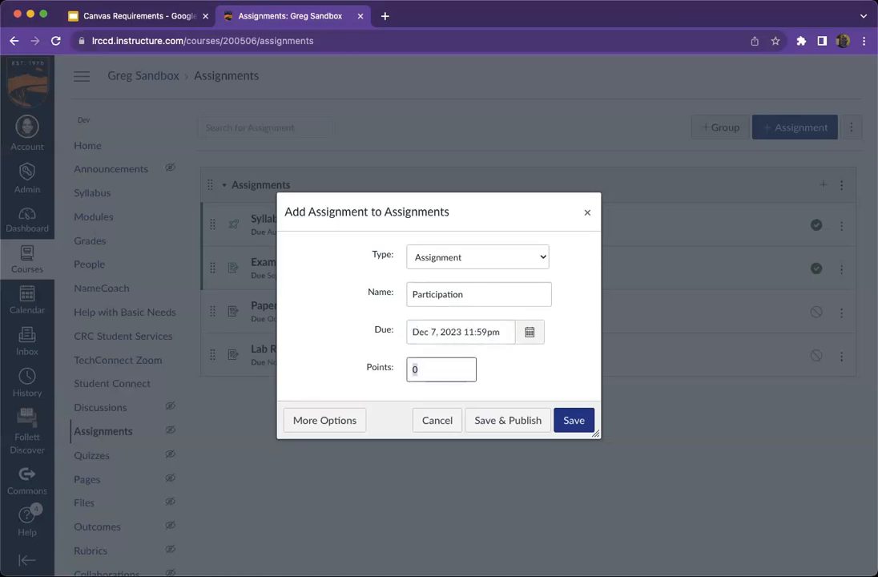
{"action": "type", "text": "100"}
{"action": "key", "text": "Return"}
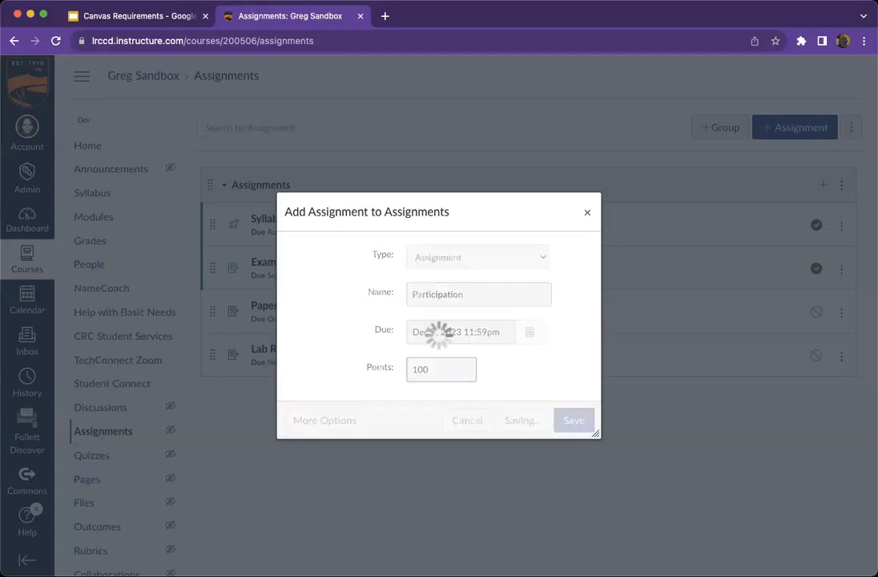
Add an assignment named "Final Exam" to the Assignments group, due December 13, 2023 at 1pm, worth 250 points, and save it unpublished.
{"action": "key", "text": "Return"}
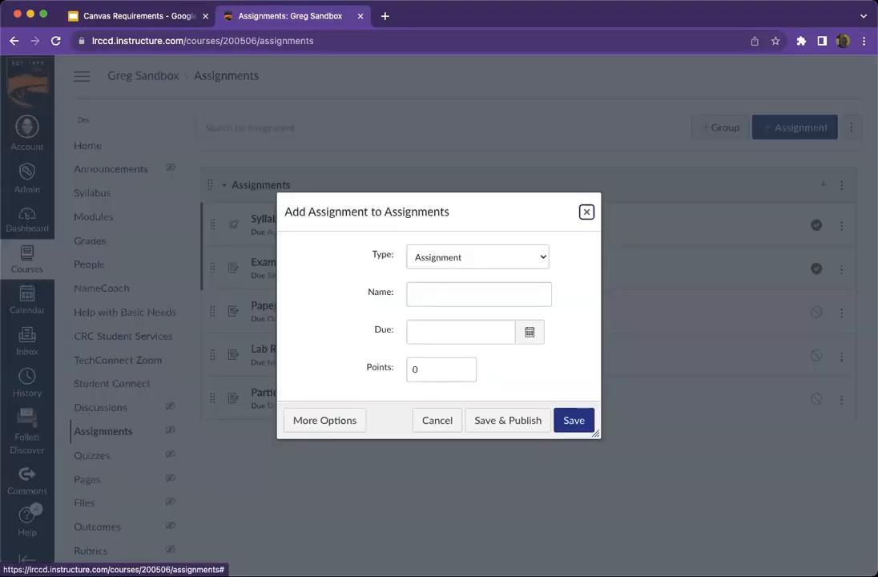
{"action": "key", "text": "Tab"}
{"action": "key", "text": "Tab"}
{"action": "key", "text": "Tab"}
{"action": "type", "text": "Final Exam"}
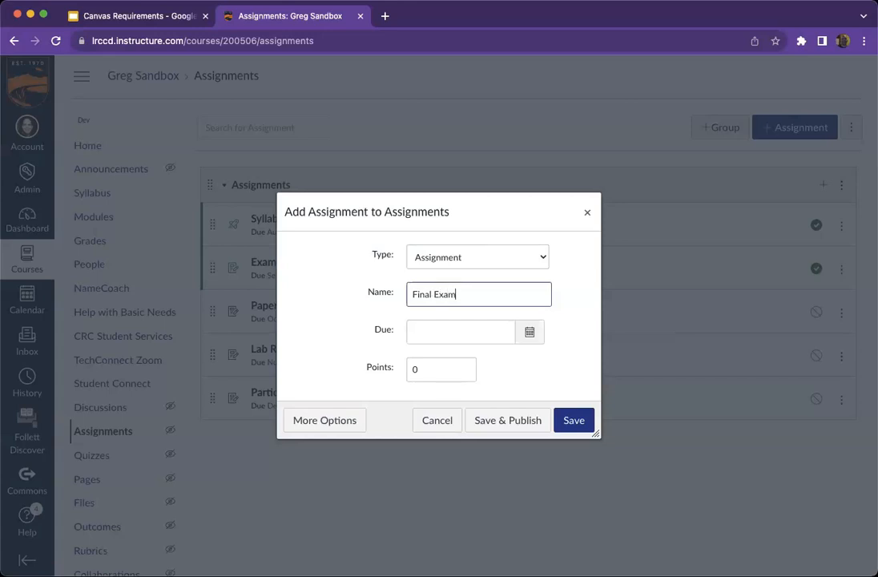
{"action": "key", "text": "Tab"}
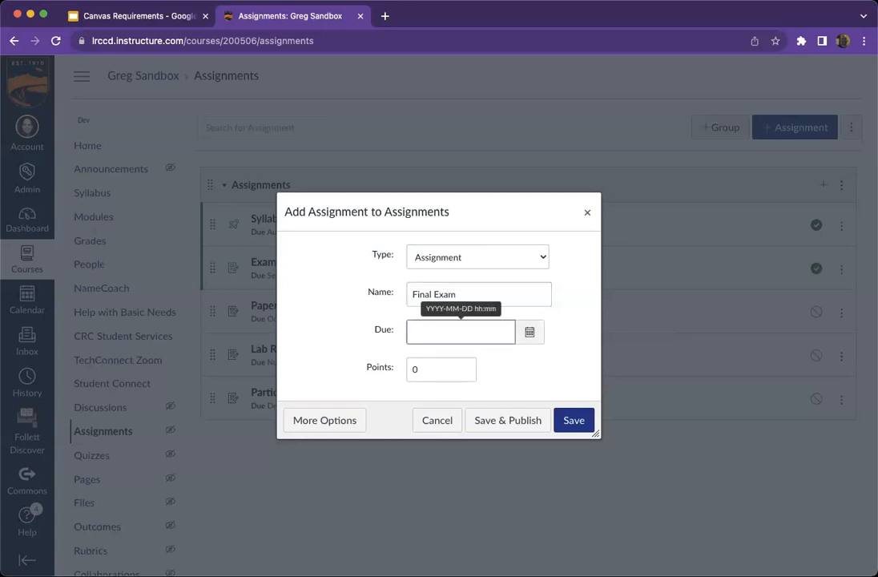
{"action": "type", "text": "Dec 13"}
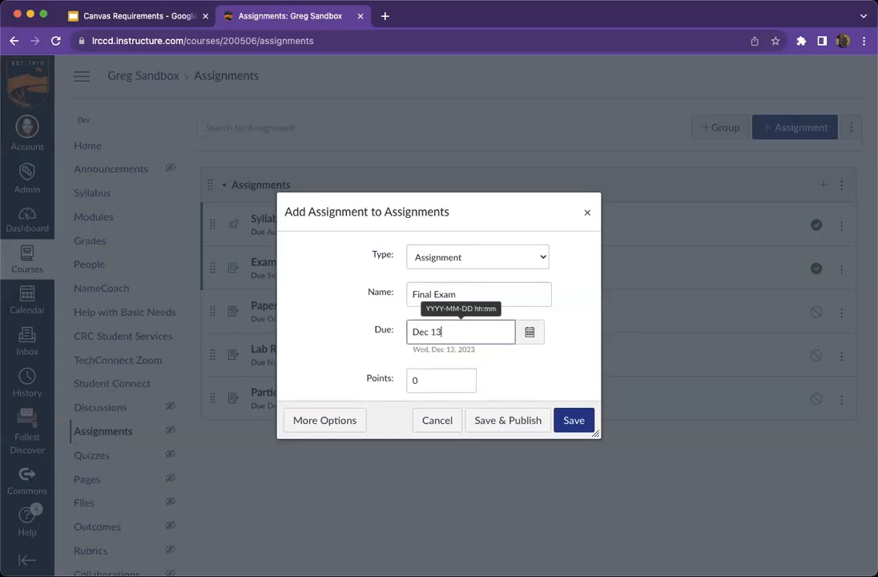
{"action": "type", "text": ", 2023 1pm"}
{"action": "key", "text": "Tab"}
{"action": "type", "text": "1"}
{"action": "key", "text": "BackSpace"}
{"action": "type", "text": "250"}
{"action": "key", "text": "Return"}
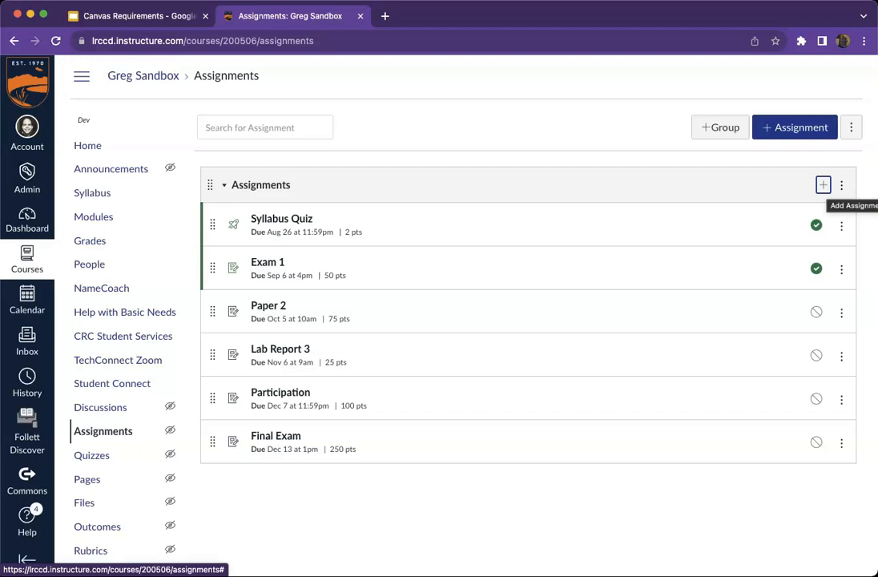
Publish the Paper 2, Lab Report 3, Participation and Final Exam assignments.
{"action": "left_click", "coordinate": [817, 313]}
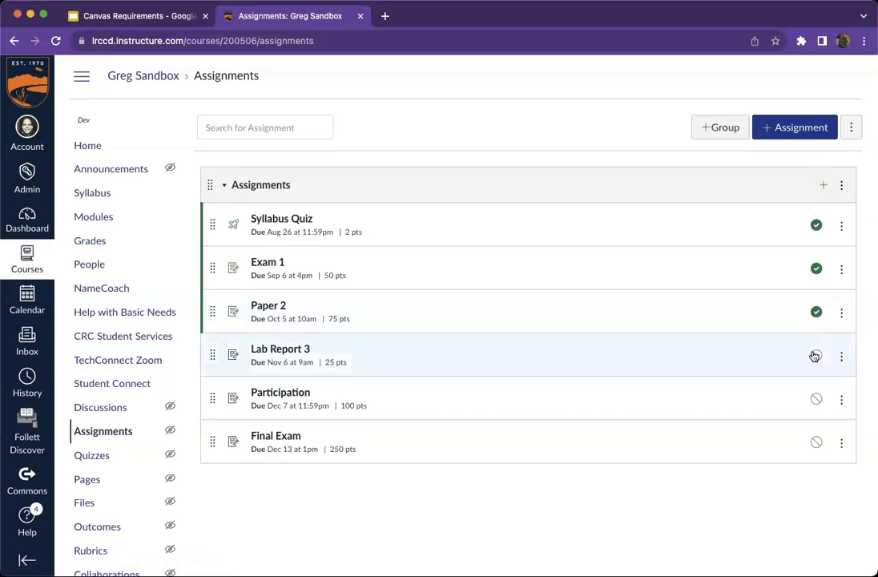
{"action": "left_click", "coordinate": [815, 356]}
{"action": "left_click", "coordinate": [816, 399]}
{"action": "left_click", "coordinate": [815, 442]}
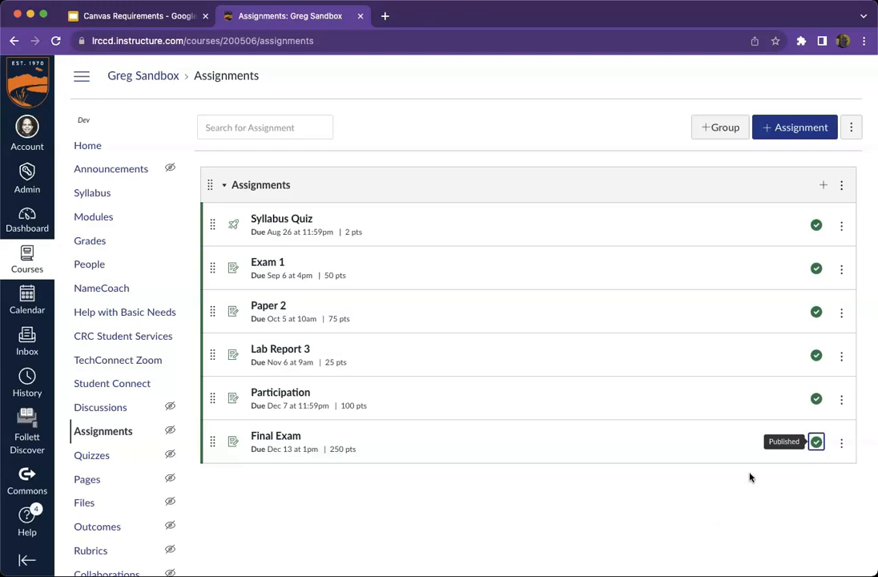
In the gradebook, enter the Exam 1 scores 35, 50, 25 and 50 for the four students in listed order.
{"action": "left_click", "coordinate": [98, 245]}
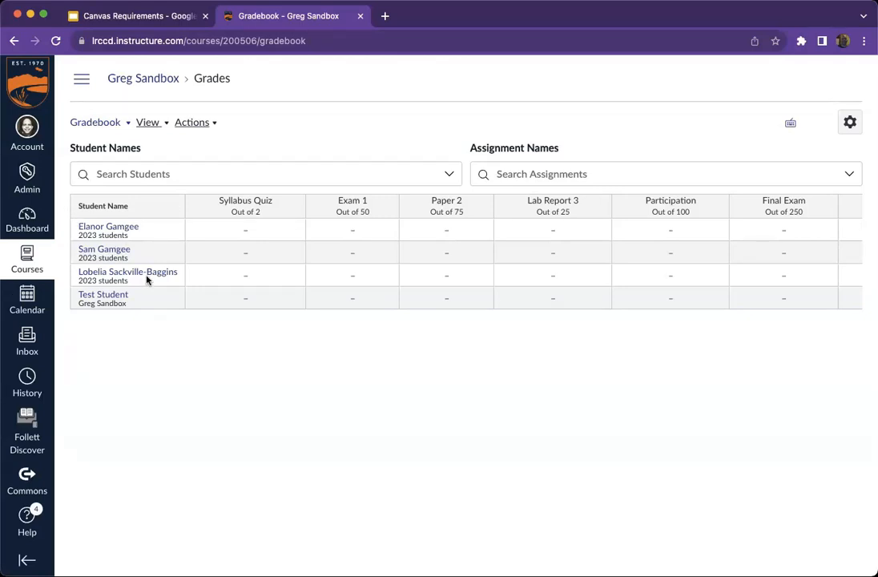
{"action": "left_click", "coordinate": [354, 233]}
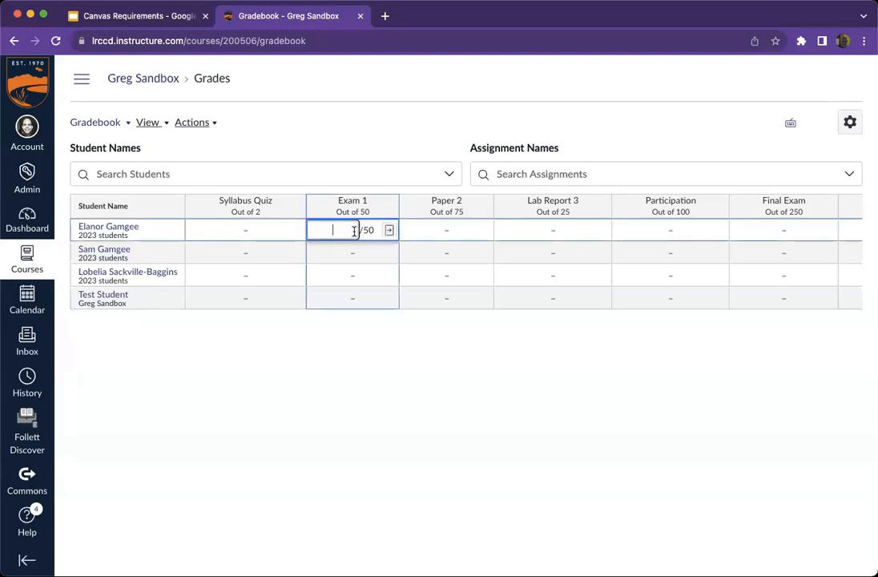
{"action": "type", "text": "35"}
{"action": "key", "text": "Return"}
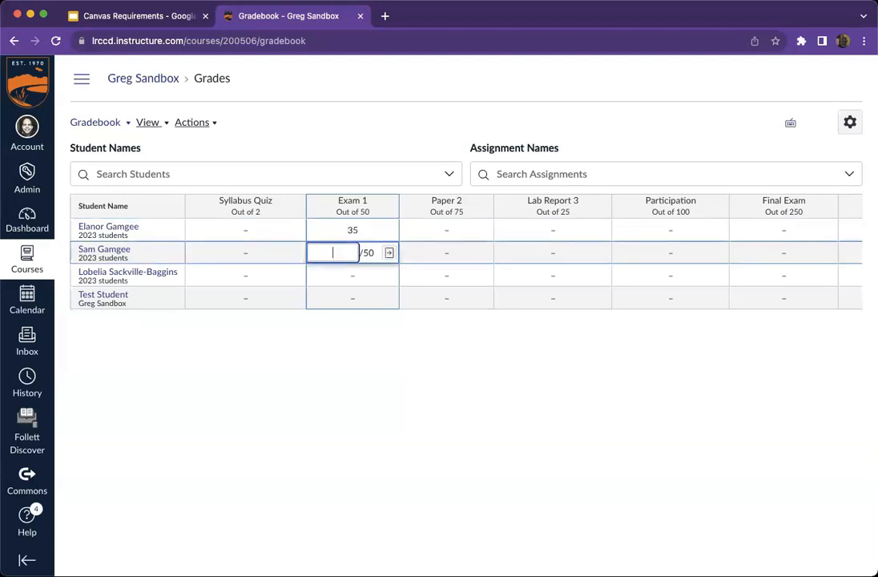
{"action": "type", "text": "50"}
{"action": "key", "text": "Return"}
{"action": "type", "text": "25"}
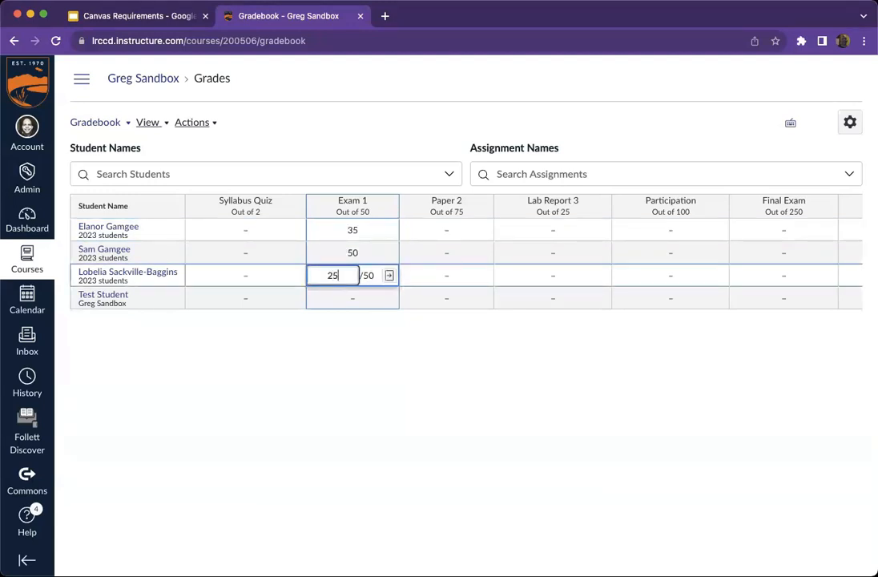
{"action": "key", "text": "Return"}
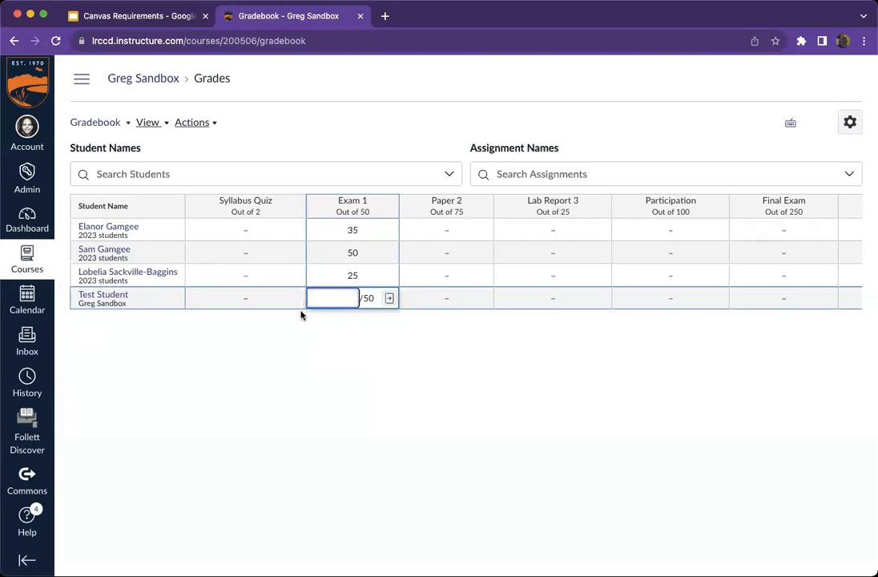
{"action": "type", "text": "50"}
{"action": "left_click", "coordinate": [412, 399]}
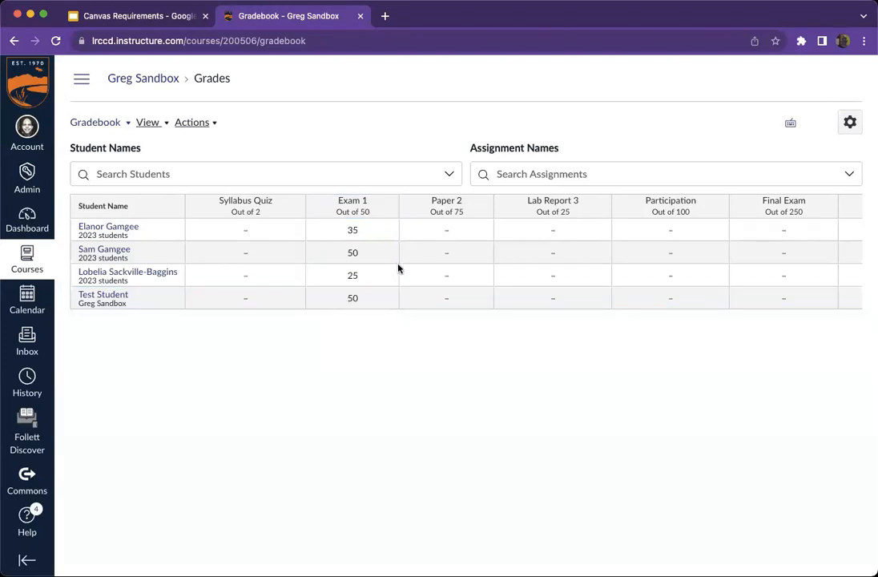
Enter Student View from the course home page and open the syllabus quiz through the link on the course syllabus.
{"action": "left_click", "coordinate": [154, 83]}
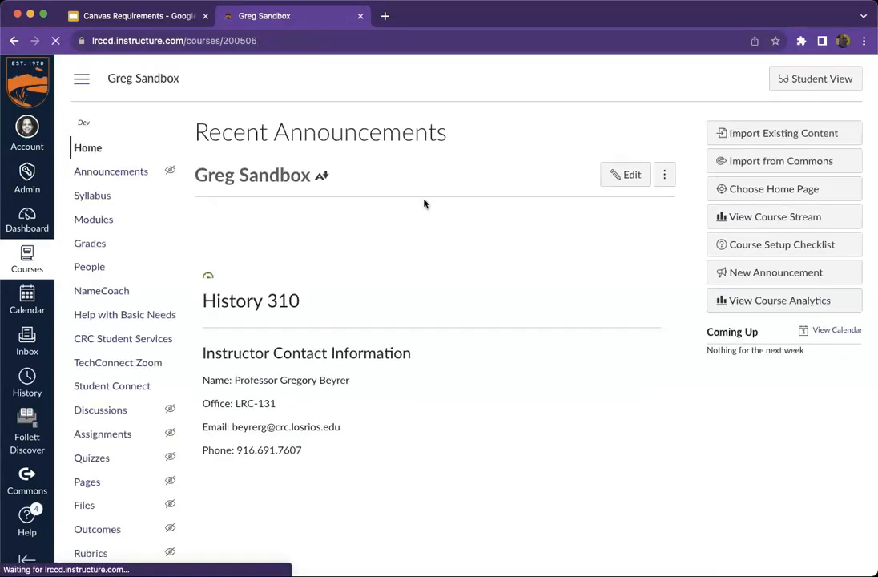
{"action": "left_click", "coordinate": [815, 79]}
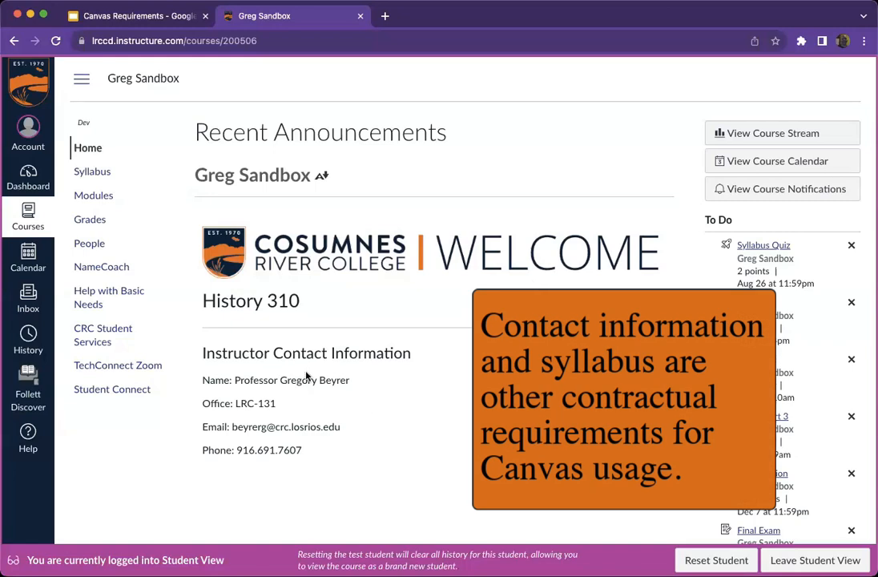
{"action": "left_click", "coordinate": [92, 173]}
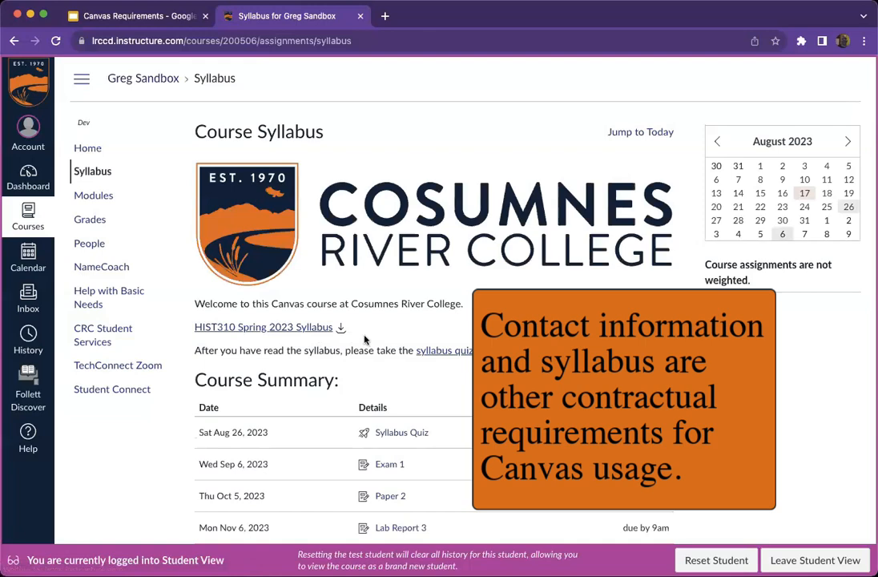
{"action": "left_click", "coordinate": [440, 351]}
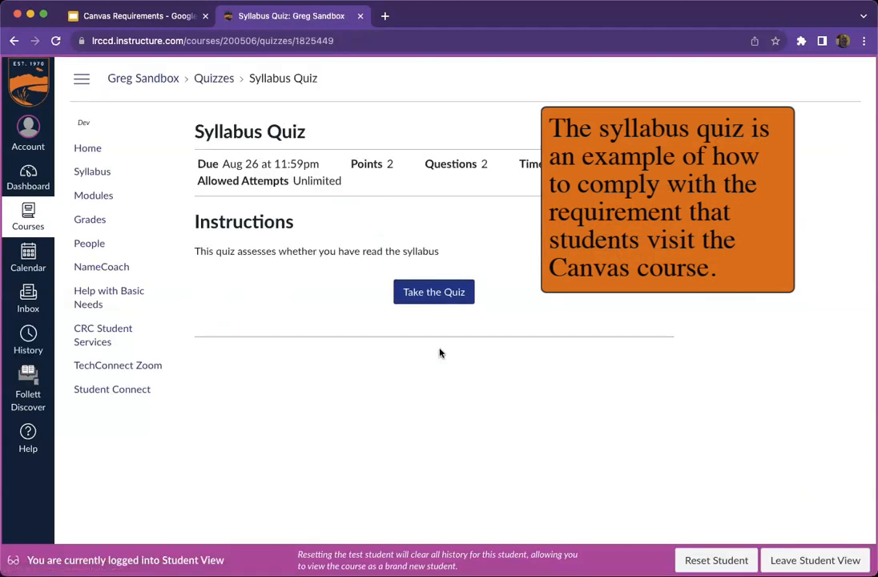
Take the Syllabus Quiz, answering "Two business days" to Question 1 and 700 to Question 2, and submit it.
{"action": "left_click", "coordinate": [451, 294]}
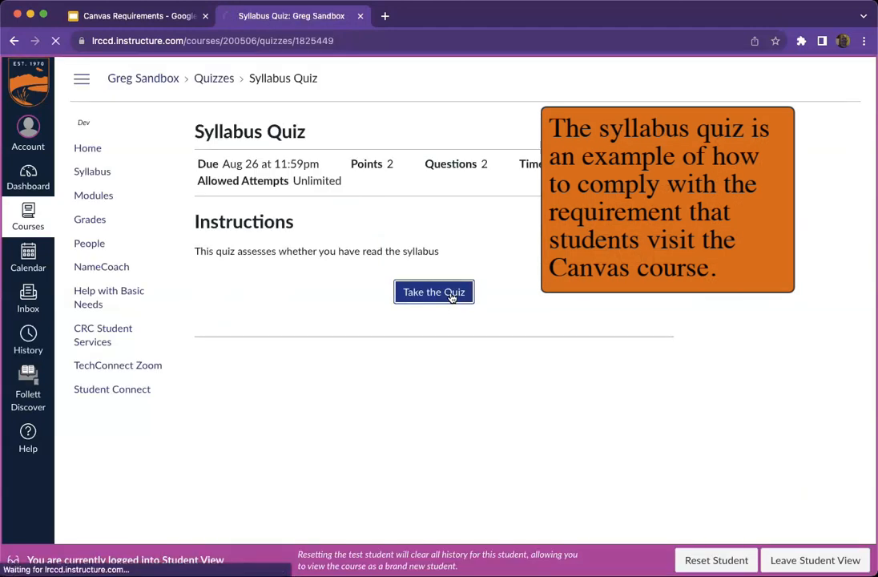
{"action": "left_click", "coordinate": [293, 341]}
{"action": "scroll", "coordinate": [401, 376], "scroll_direction": "down", "scroll_amount": 4}
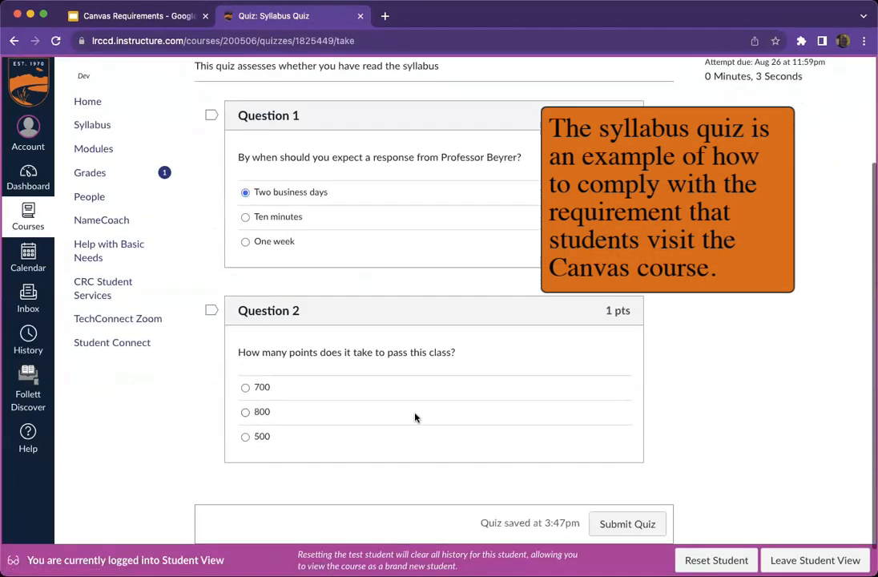
{"action": "left_click", "coordinate": [248, 353]}
{"action": "left_click", "coordinate": [633, 490]}
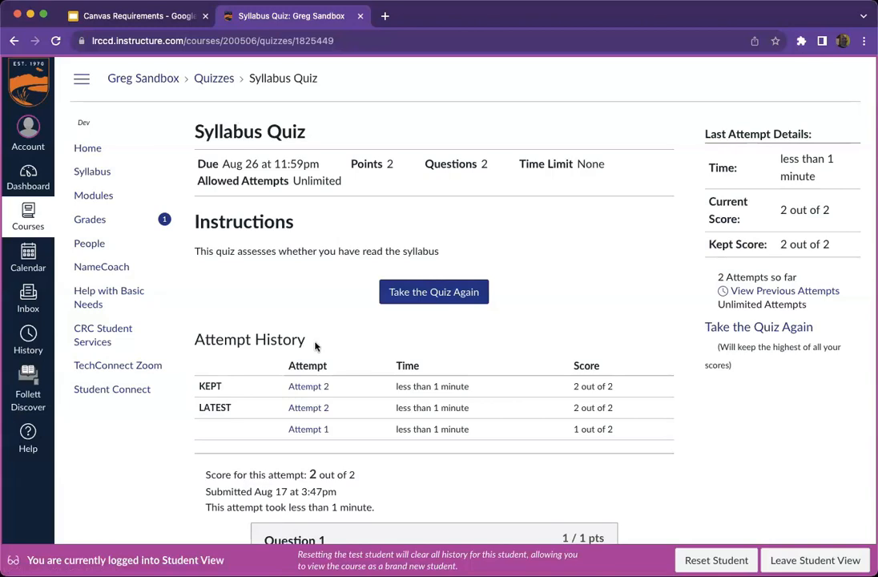
Review the Test Student's grades page for all assignments and leave Student View.
{"action": "left_click", "coordinate": [94, 225]}
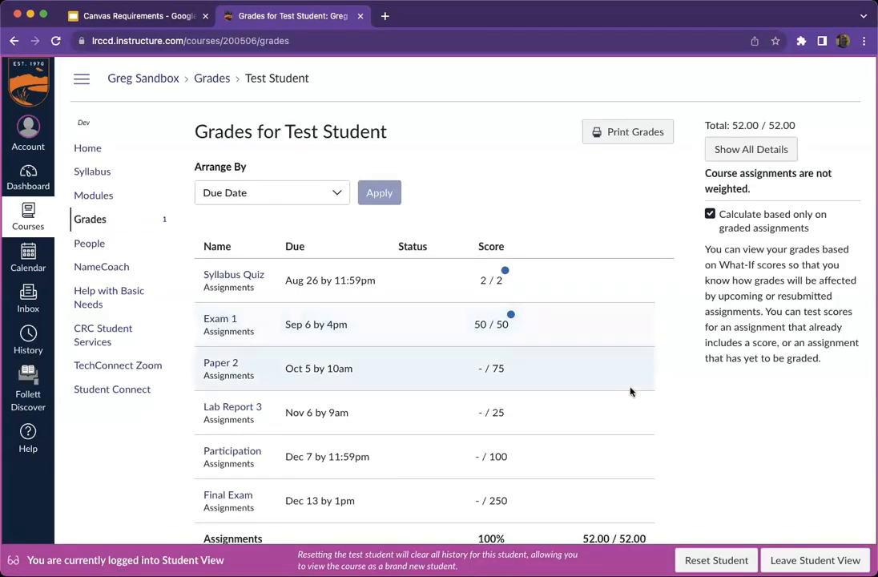
{"action": "scroll", "coordinate": [617, 385], "scroll_direction": "down", "scroll_amount": 1}
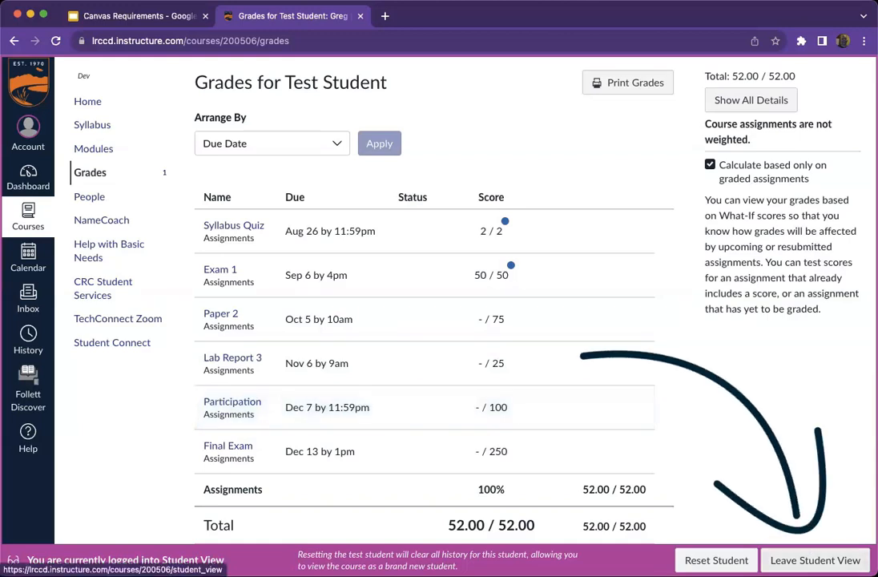
{"action": "left_click", "coordinate": [815, 560]}
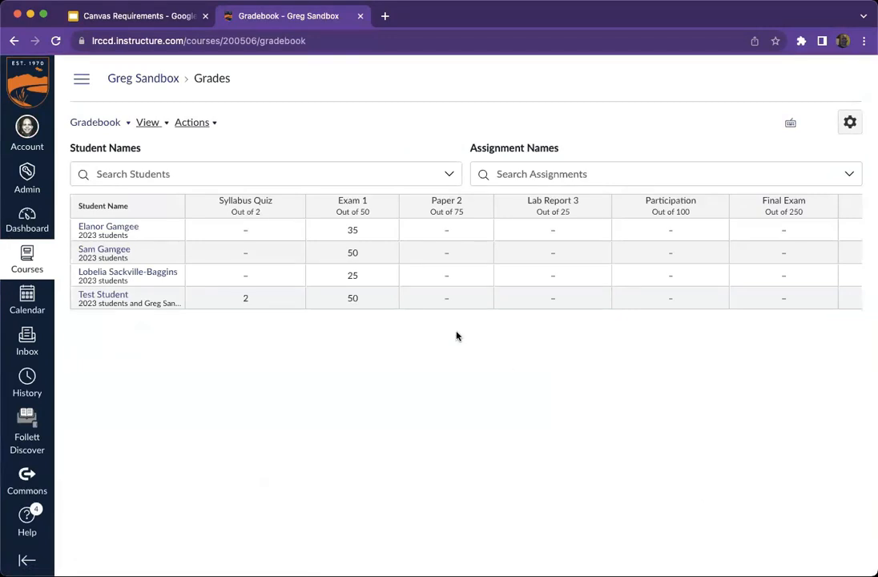
Enter a Paper 2 score of 60 for the Test Student in the gradebook.
{"action": "left_click", "coordinate": [450, 238]}
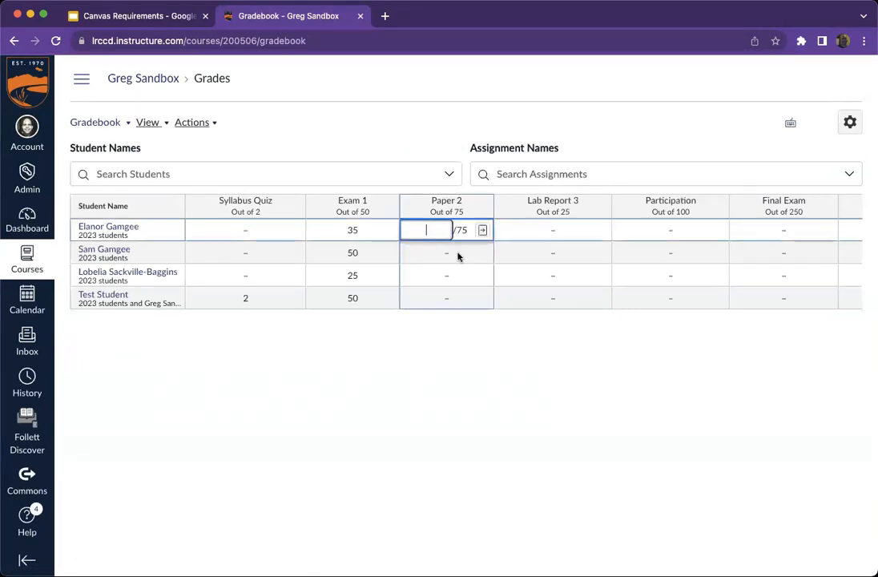
{"action": "key", "text": "Return"}
{"action": "key", "text": "Return"}
{"action": "key", "text": "Return"}
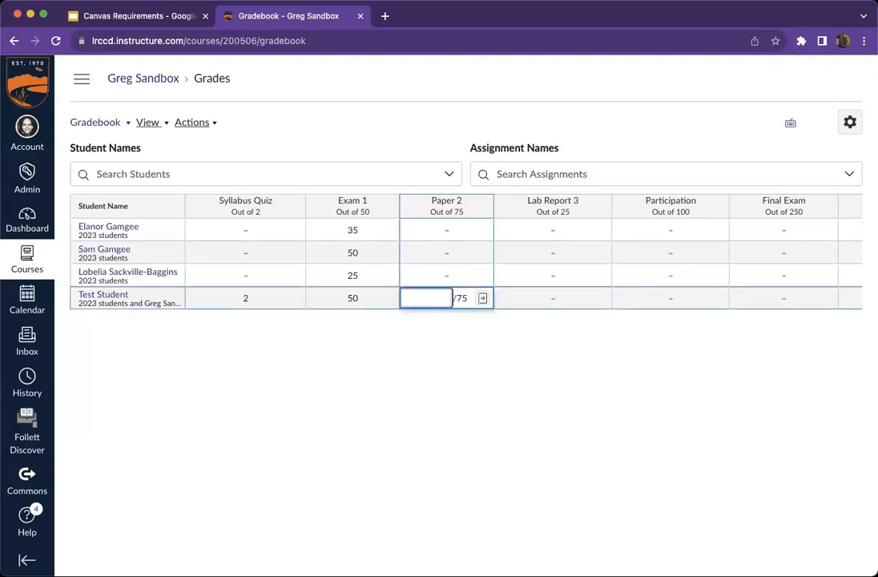
{"action": "type", "text": "60"}
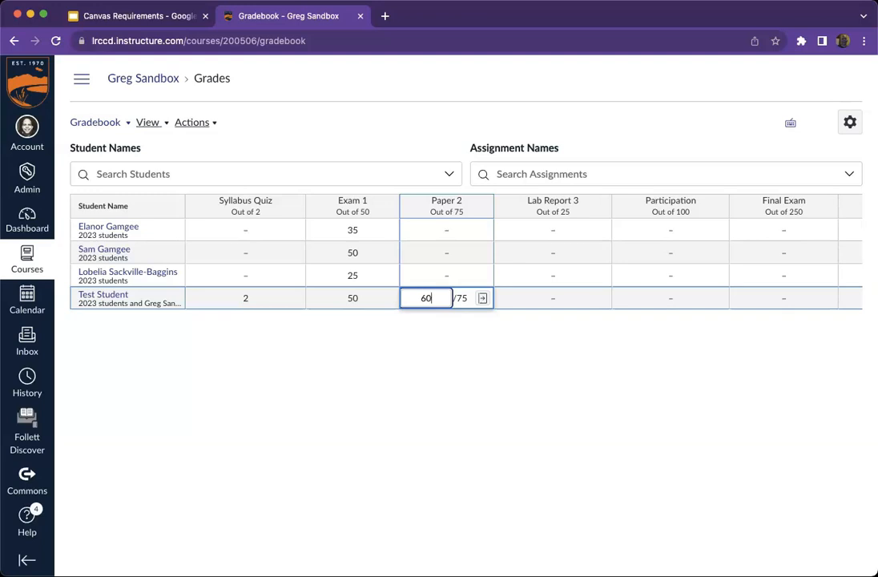
Draft the Paper 2 comment "Nice job Test Student. You can earn more points next time by responding to my feedback>" and cut it to the clipboard.
{"action": "left_click", "coordinate": [482, 299]}
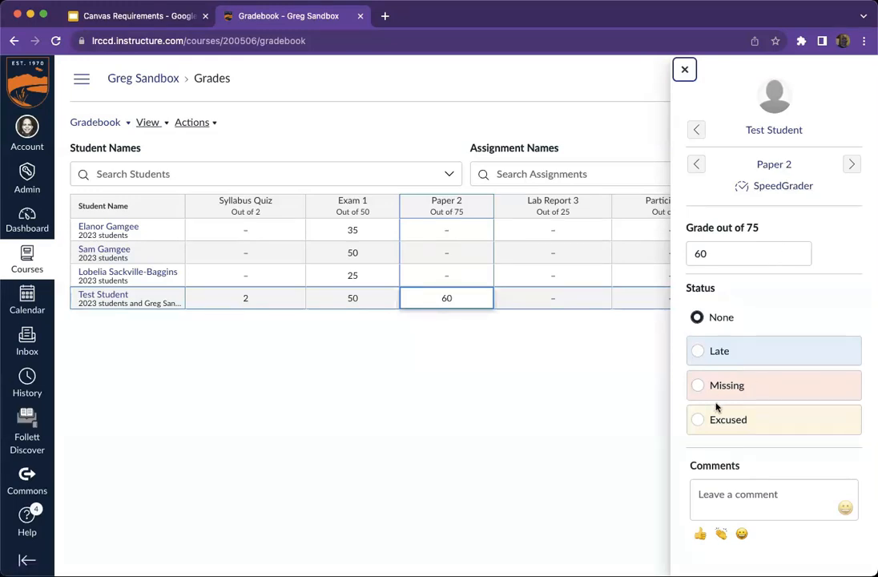
{"action": "left_click", "coordinate": [752, 495]}
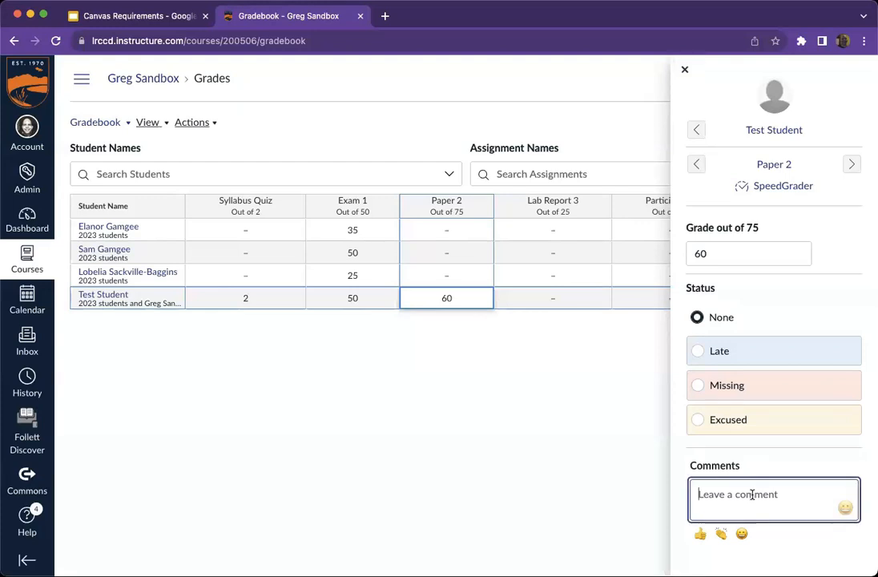
{"action": "type", "text": "Nice job Test Student. You can earn more points next time by responding to my feedback>"}
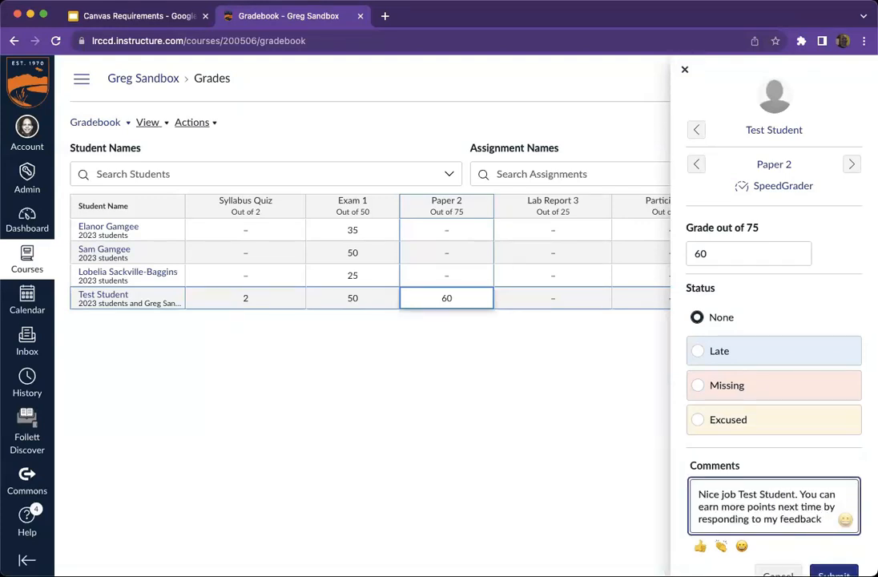
{"action": "type", "text": ">"}
{"action": "key", "text": "shift+Up"}
{"action": "key", "text": "shift+Up"}
{"action": "key", "text": "shift+Up"}
{"action": "key", "text": "super+c"}
{"action": "key", "text": "BackSpace"}
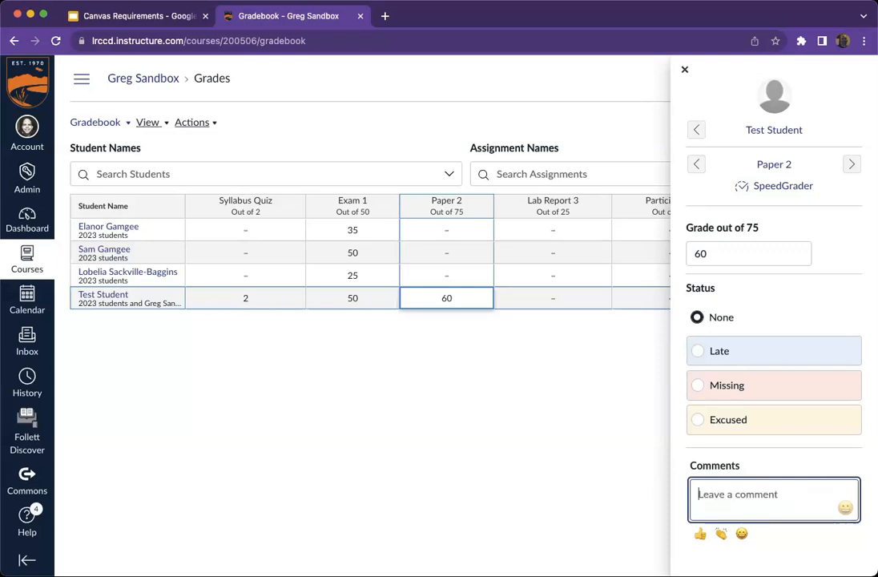
Open the Test Student's Paper 2 in SpeedGrader, widen the grading pane, and submit the copied feedback as an assignment comment.
{"action": "left_click", "coordinate": [783, 186]}
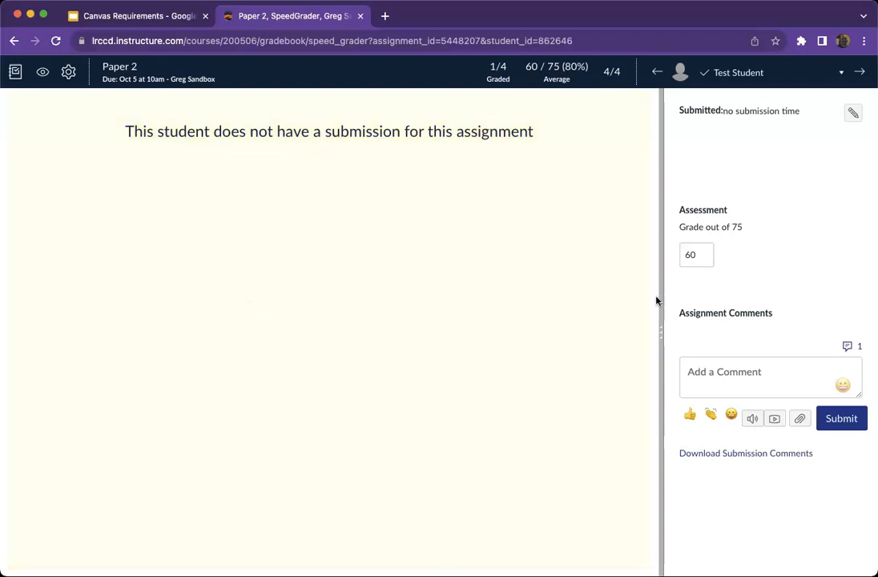
{"action": "left_click_drag", "start_coordinate": [646, 303], "coordinate": [466, 323]}
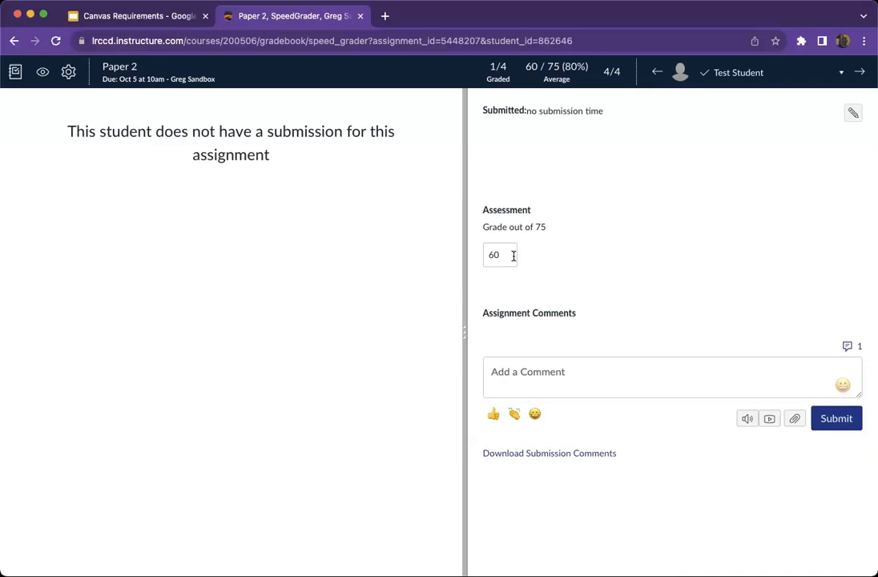
{"action": "left_click", "coordinate": [598, 371]}
{"action": "key", "text": "super+v"}
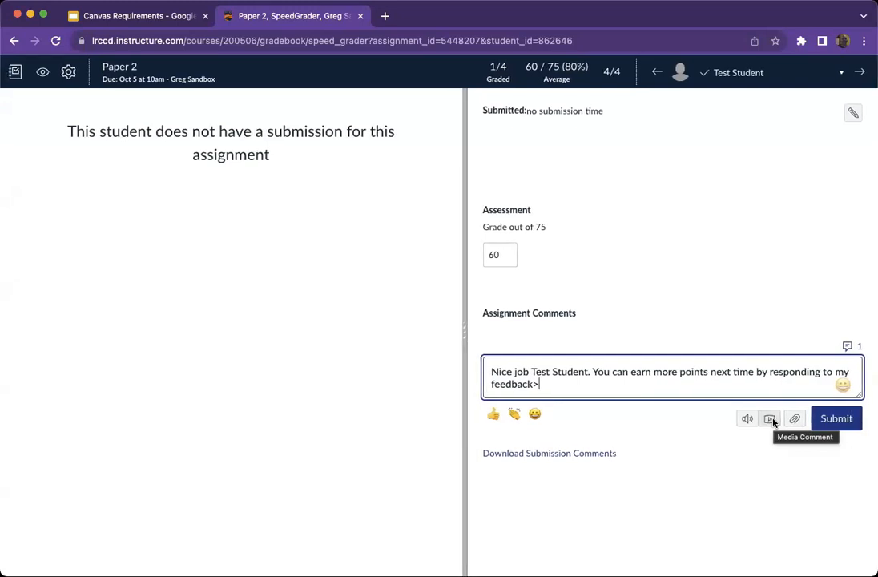
{"action": "left_click", "coordinate": [850, 418]}
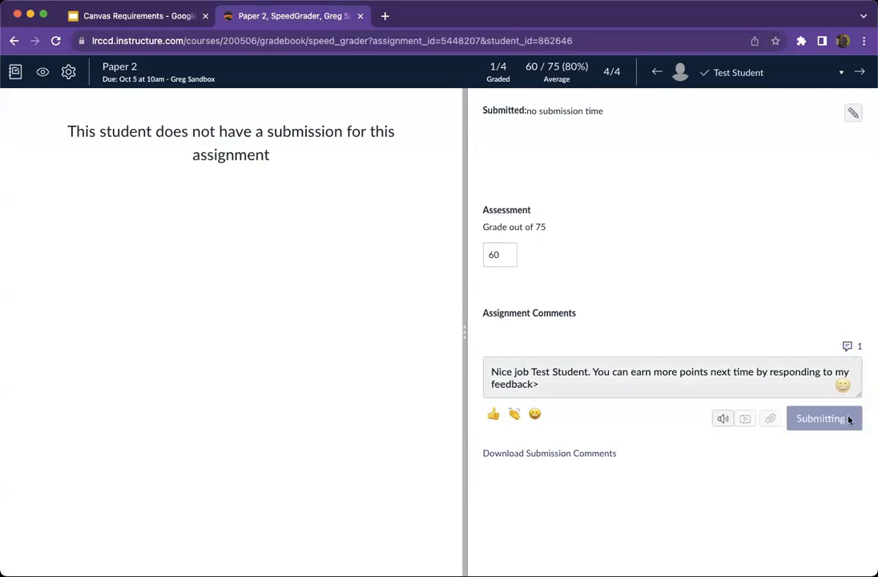
Check the Paper 2 score and feedback comment on the Test Student's grades page in Student View, and leave Student View.
{"action": "left_click", "coordinate": [196, 79]}
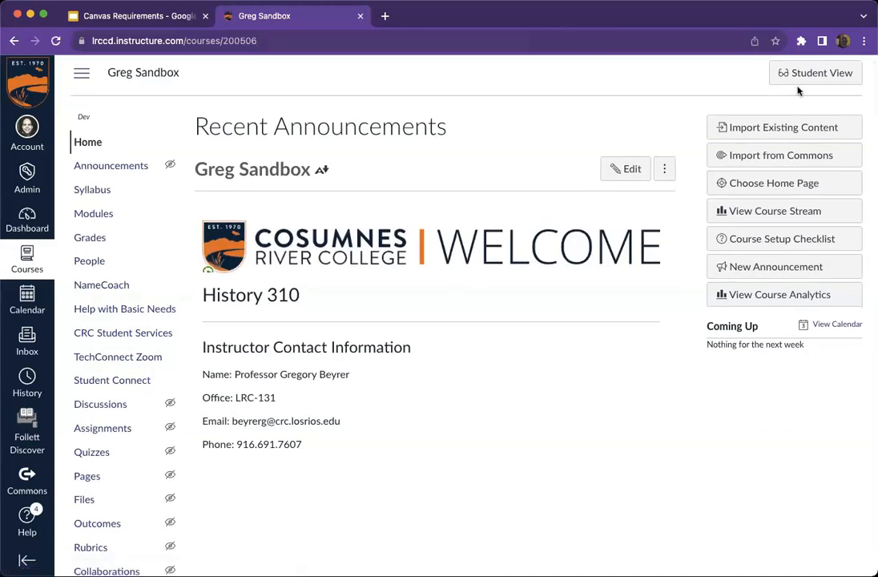
{"action": "left_click", "coordinate": [814, 74]}
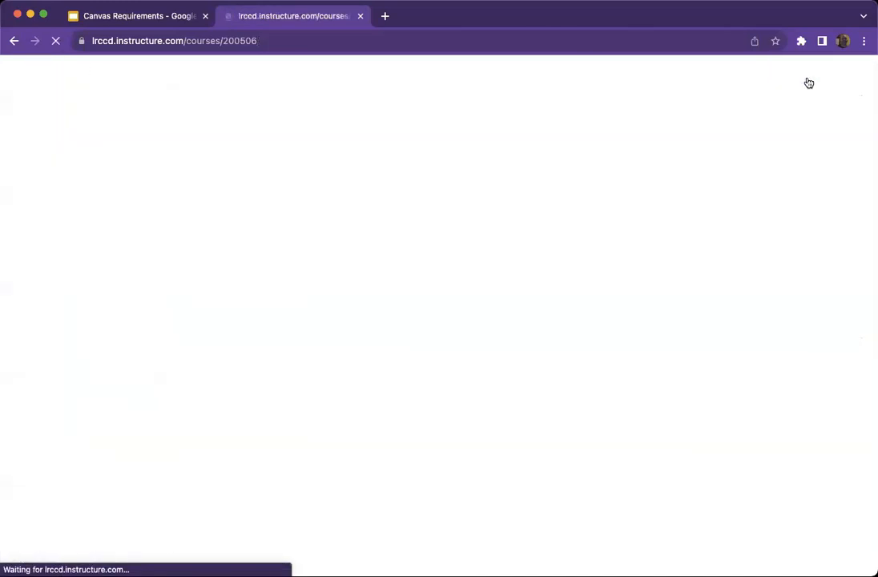
{"action": "left_click", "coordinate": [100, 220]}
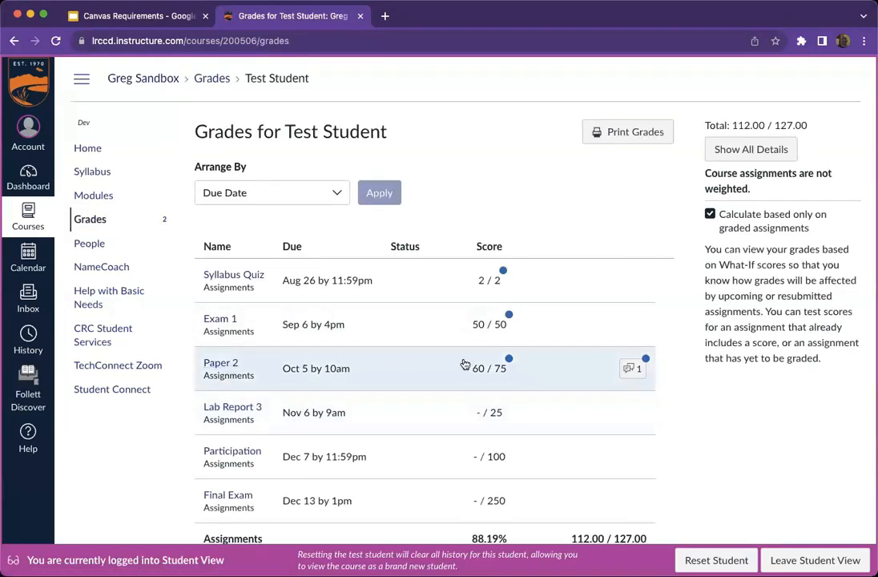
{"action": "left_click", "coordinate": [633, 368]}
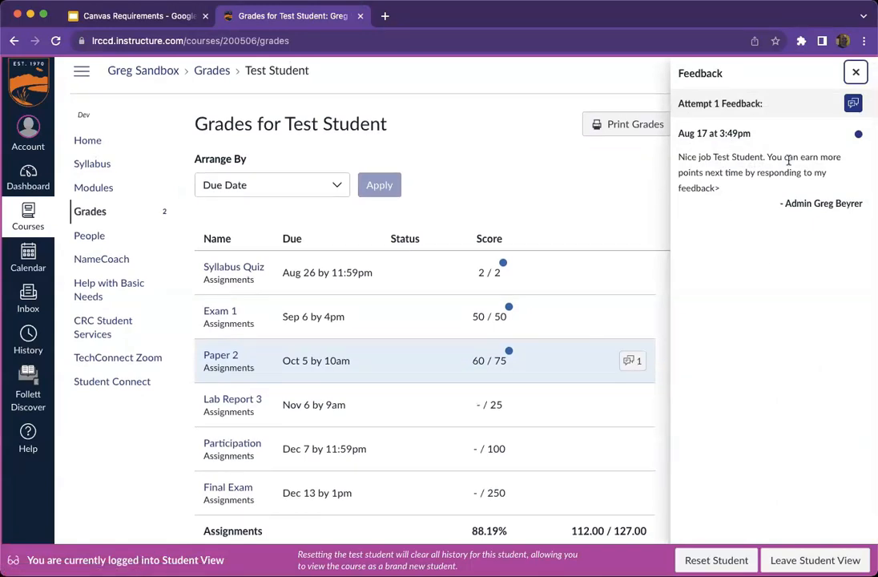
{"action": "left_click", "coordinate": [815, 560]}
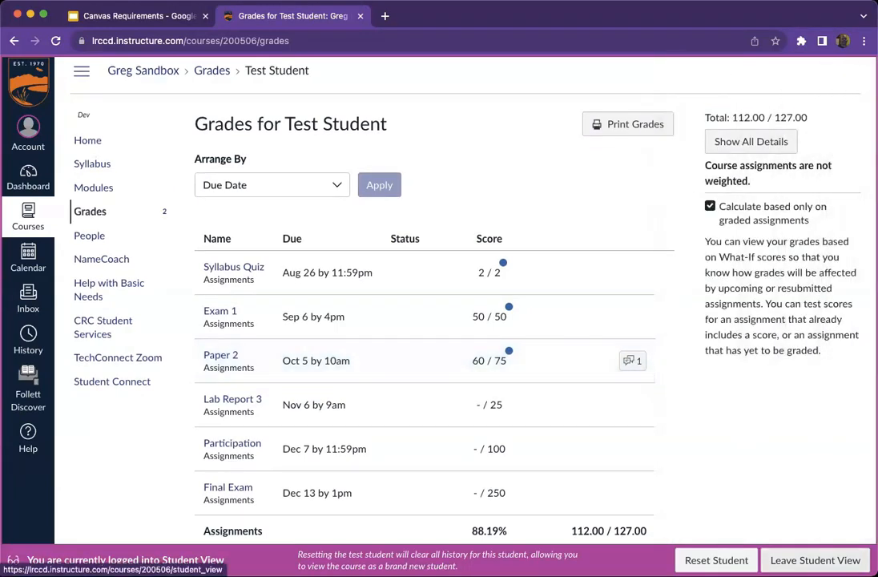
{"action": "left_click", "coordinate": [815, 560]}
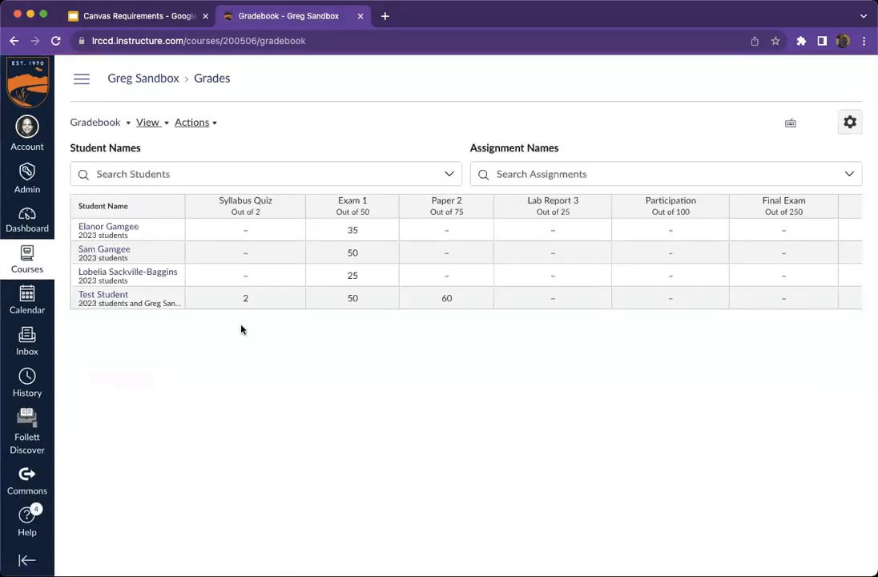
Show the course navigation, view the Assignments page, and look at the new-assignment form for the Assignments group, closing it without saving.
{"action": "left_click", "coordinate": [81, 83]}
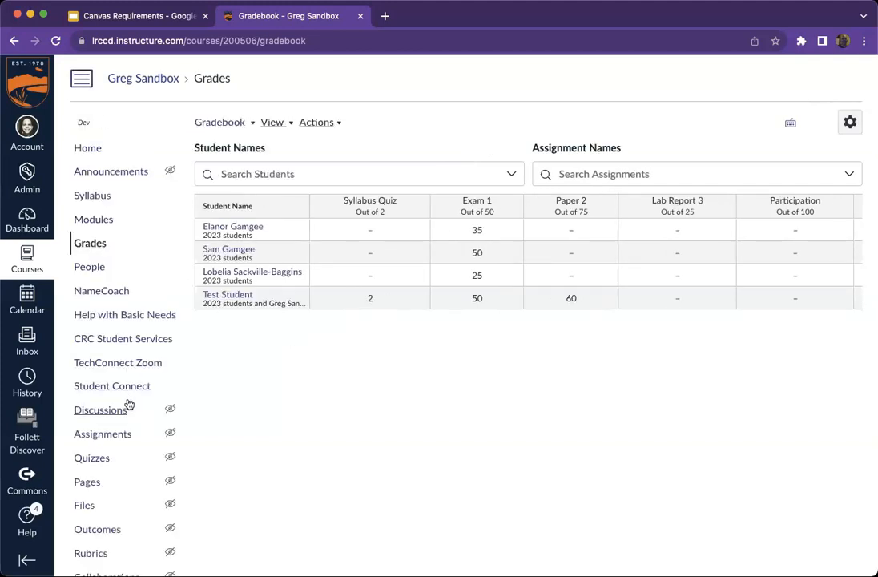
{"action": "left_click", "coordinate": [125, 433]}
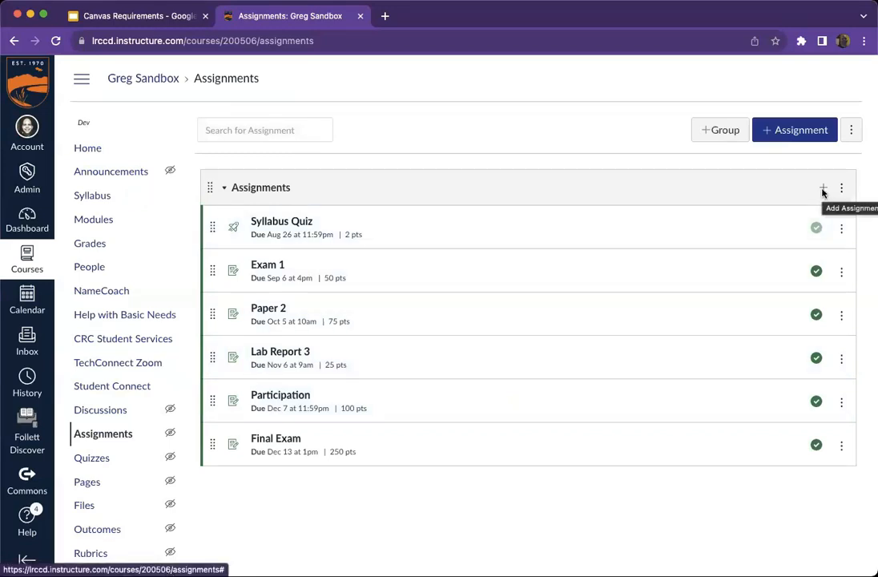
{"action": "left_click", "coordinate": [823, 189]}
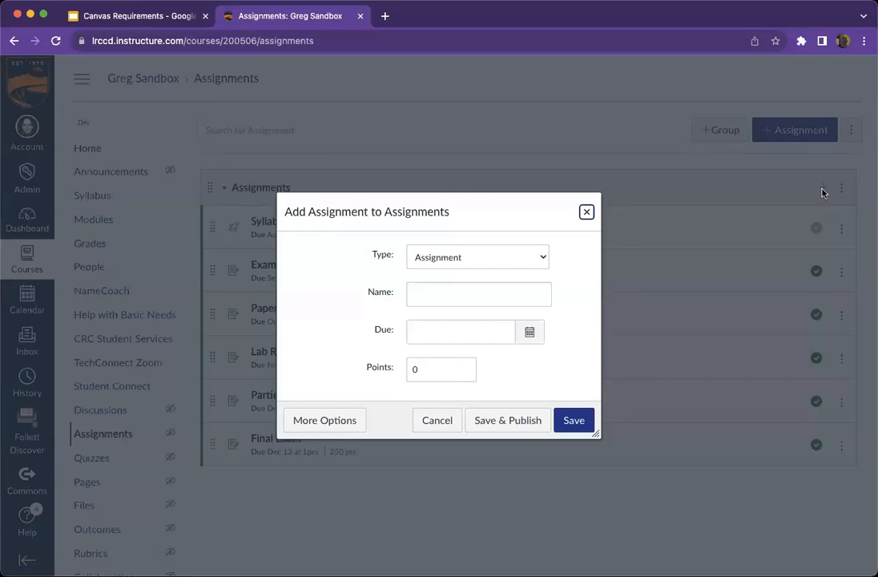
{"action": "key", "text": "Escape"}
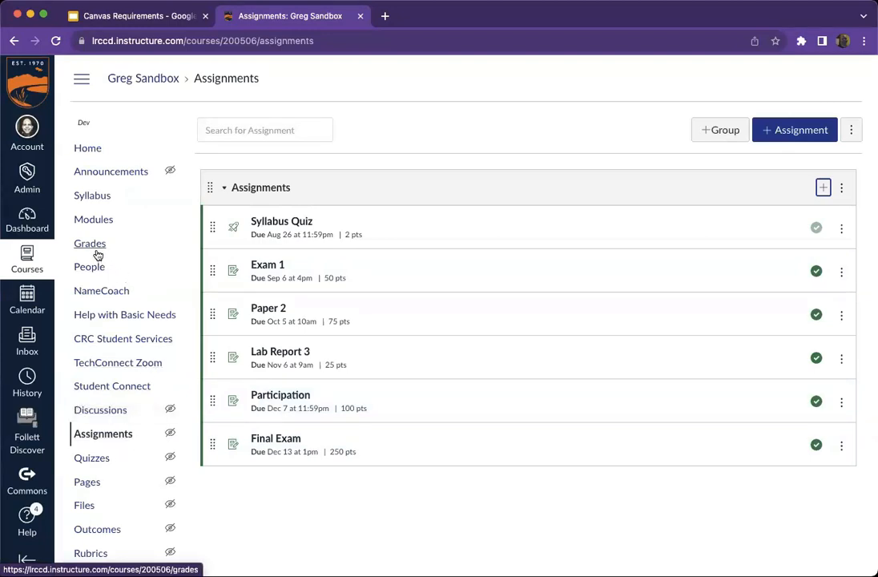
Enter Student View from the course home page and review the Test Student's grades and the syllabus page's course summary.
{"action": "left_click", "coordinate": [131, 79]}
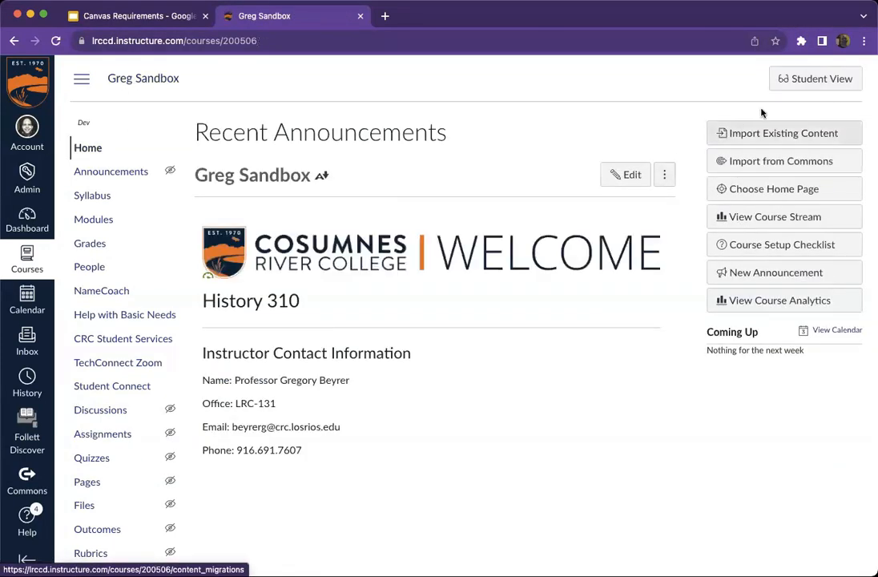
{"action": "left_click", "coordinate": [811, 83]}
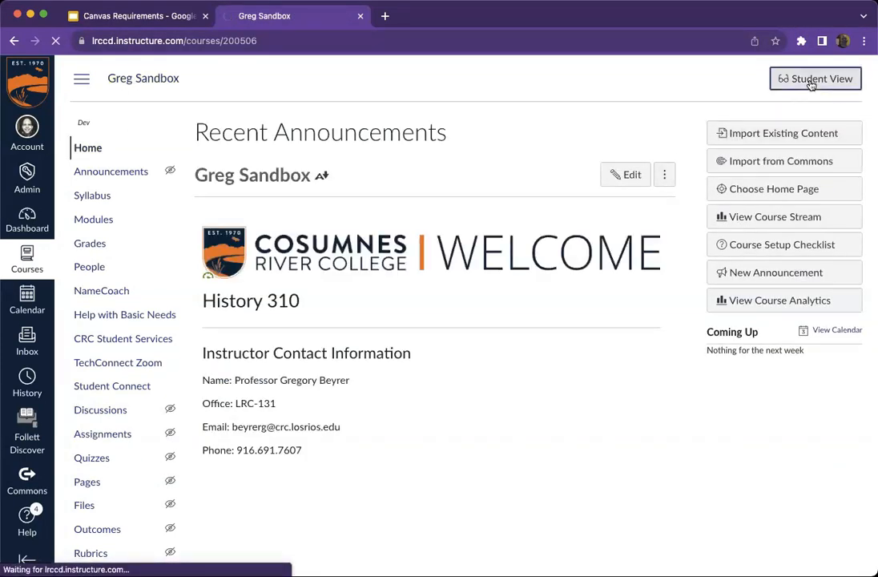
{"action": "left_click", "coordinate": [101, 220]}
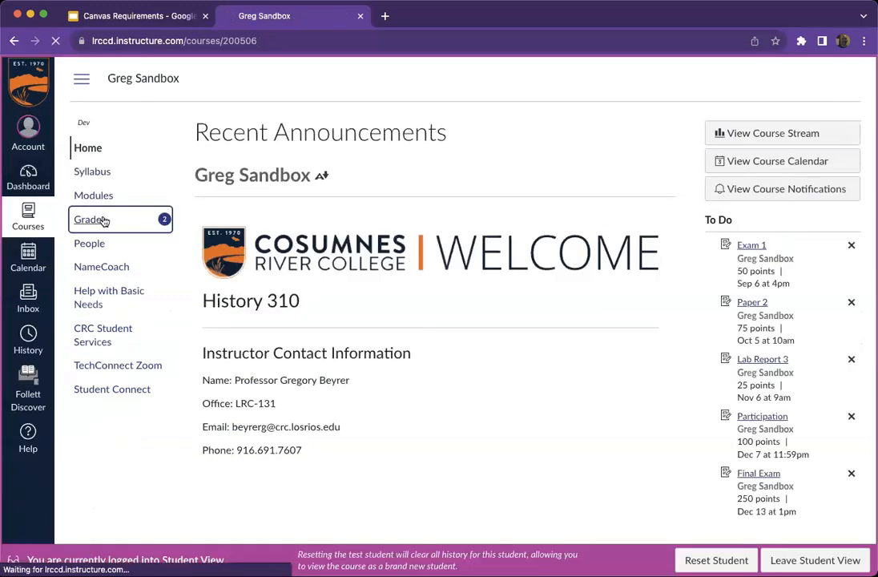
{"action": "scroll", "coordinate": [427, 347], "scroll_direction": "down", "scroll_amount": 1}
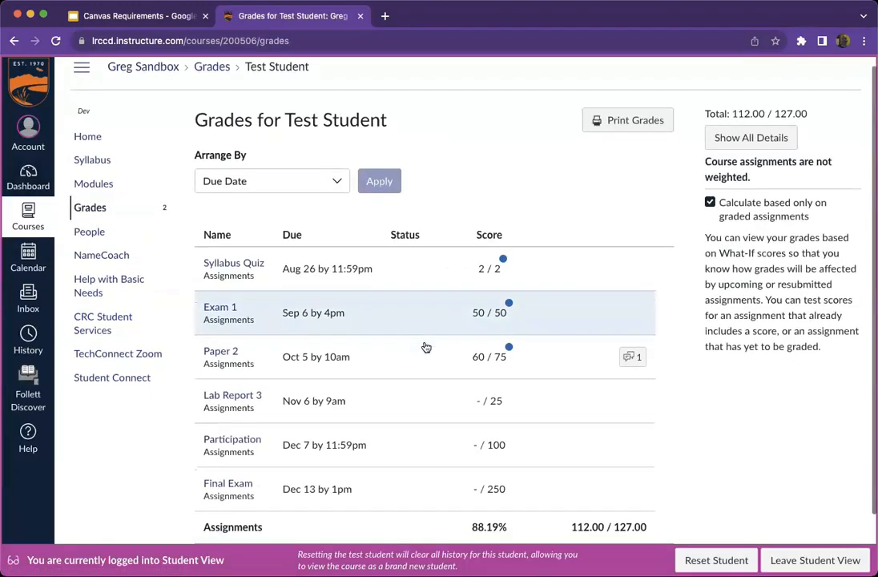
{"action": "scroll", "coordinate": [426, 347], "scroll_direction": "up", "scroll_amount": 1}
{"action": "left_click", "coordinate": [93, 173]}
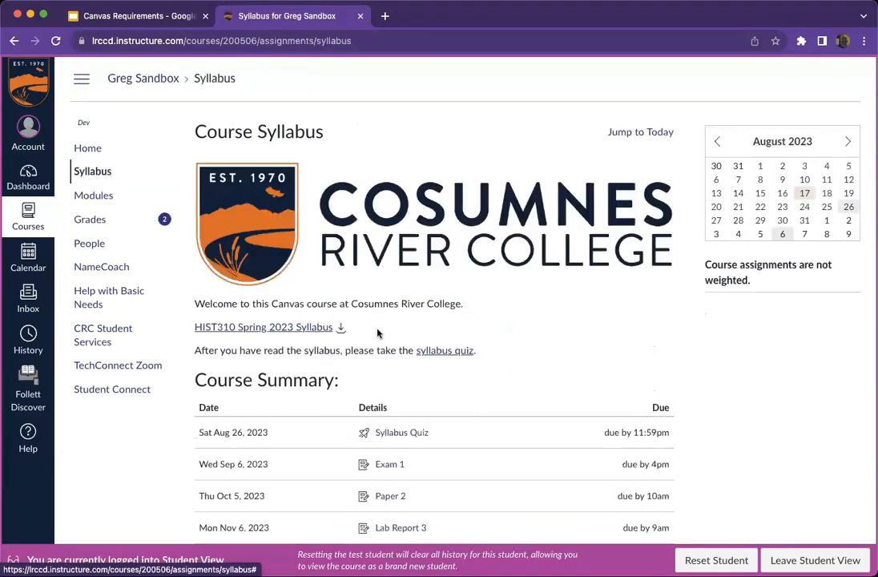
{"action": "scroll", "coordinate": [574, 417], "scroll_direction": "down", "scroll_amount": 3}
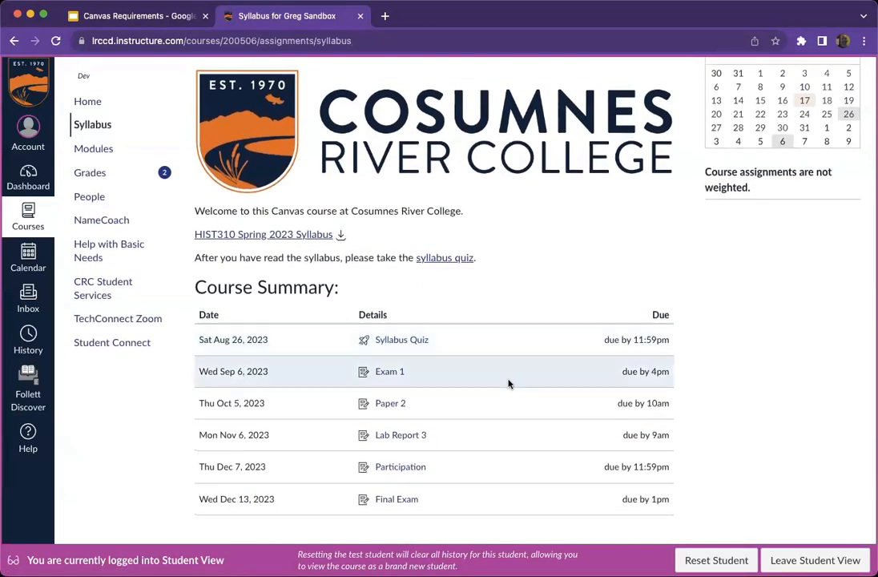